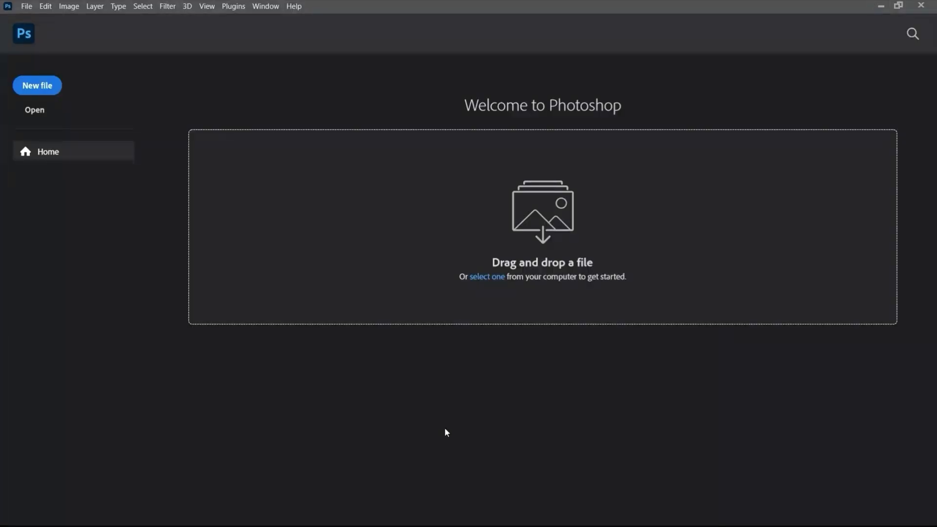
- Create a 1920 x 1080 px document at 72 ppi and place Background.jpg from the Mr Beast Thumbnail folder across the canvas
left_click(37, 85)
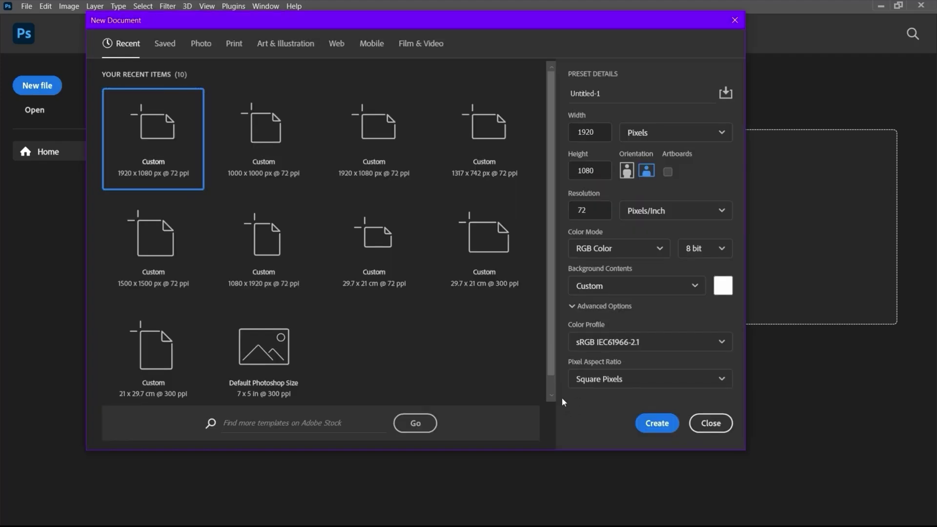
left_click(666, 432)
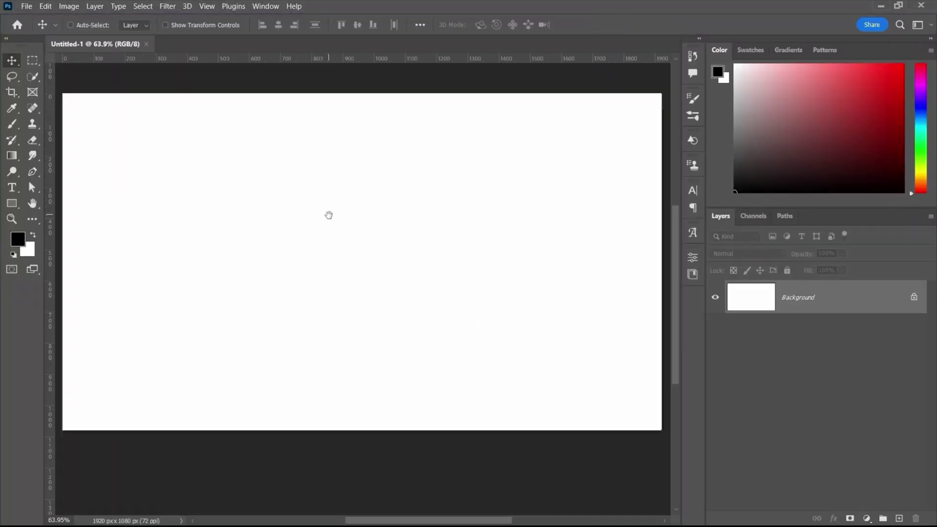
key("alt+Tab")
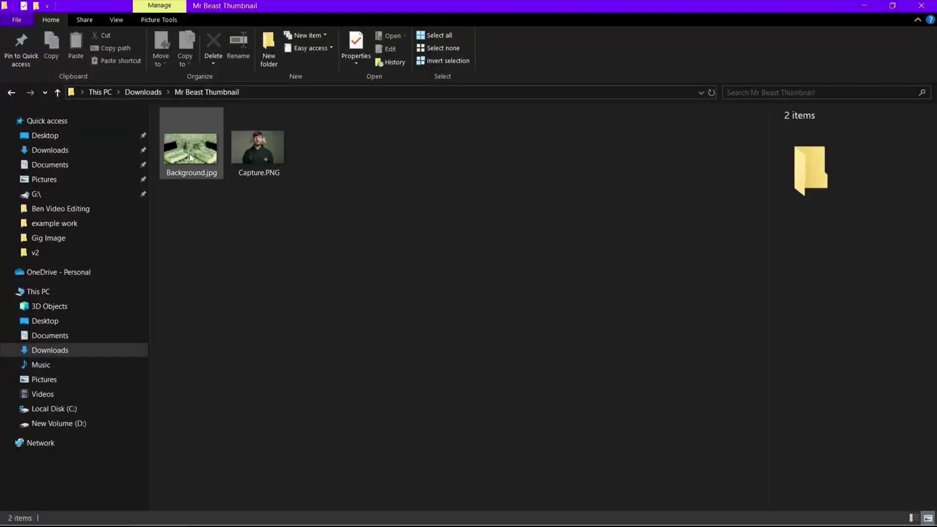
left_click_drag(190, 154, 218, 151)
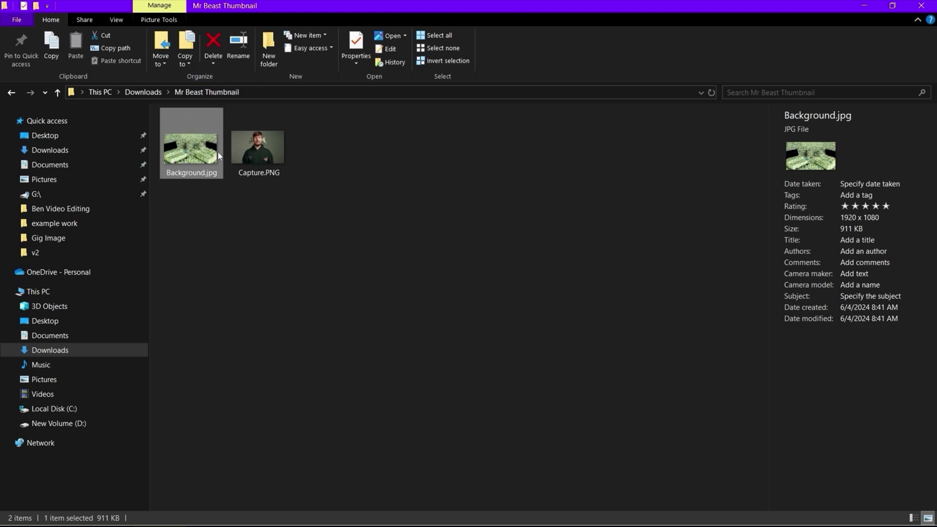
left_click(898, 10)
left_click_drag(569, 319, 436, 284)
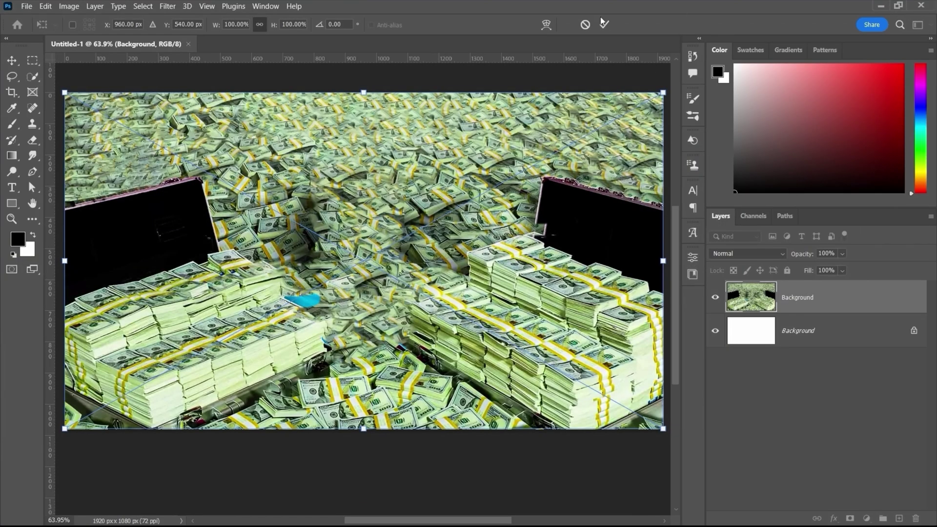
left_click(605, 25)
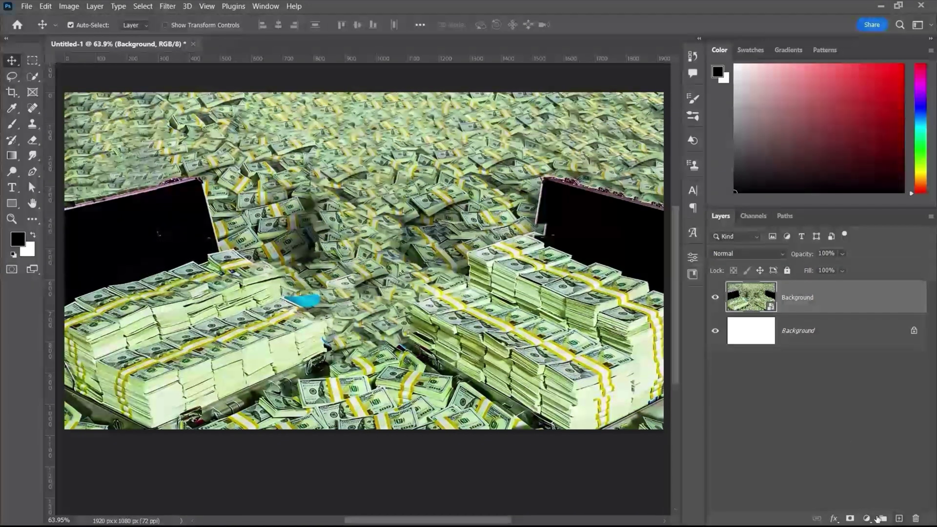
- Add a black Solid Color fill layer above the money image and set its blend mode to Multiply
left_click(868, 520)
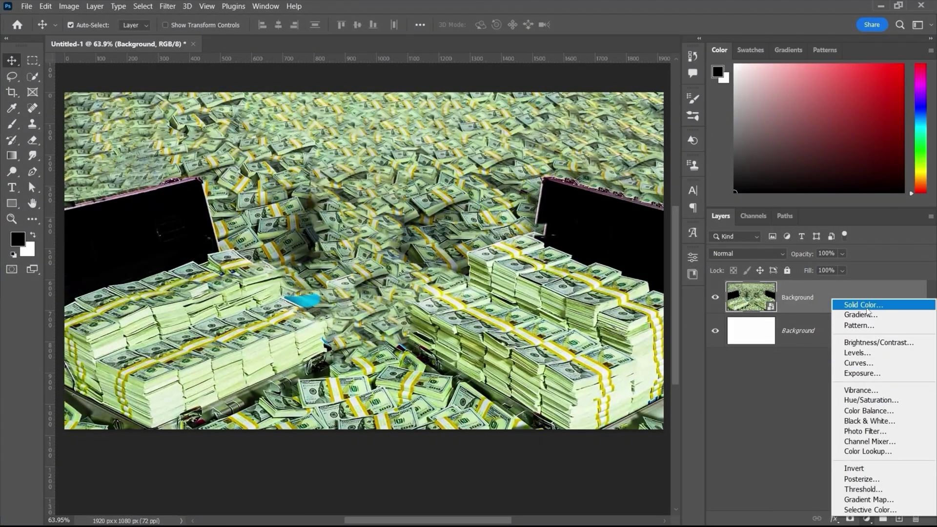
left_click(851, 304)
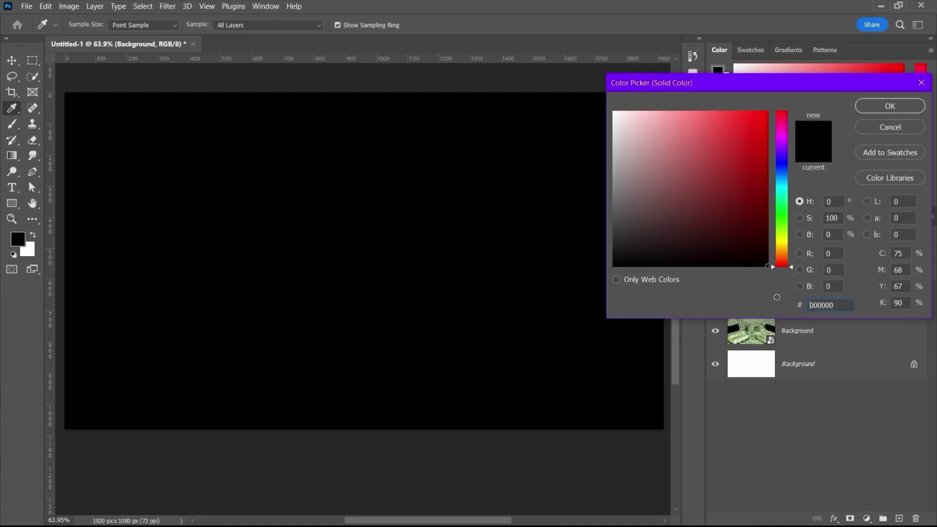
left_click(874, 108)
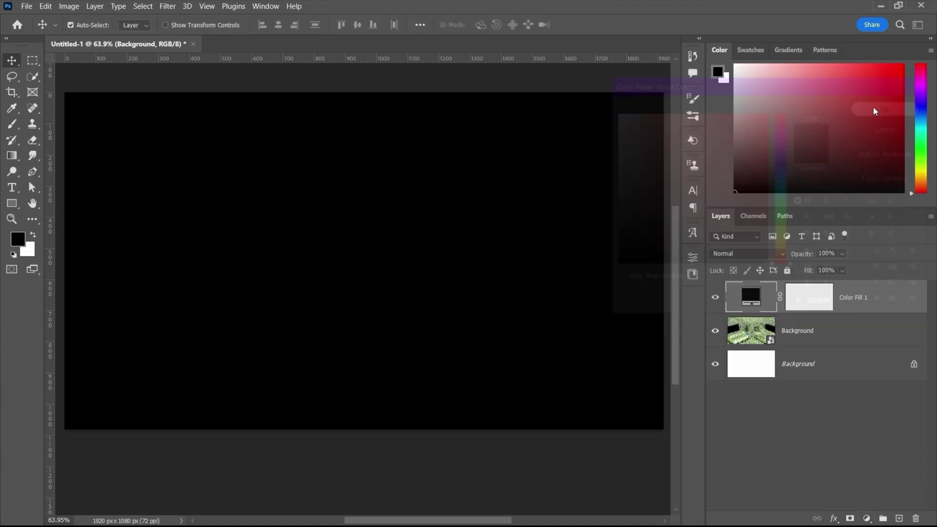
left_click(754, 254)
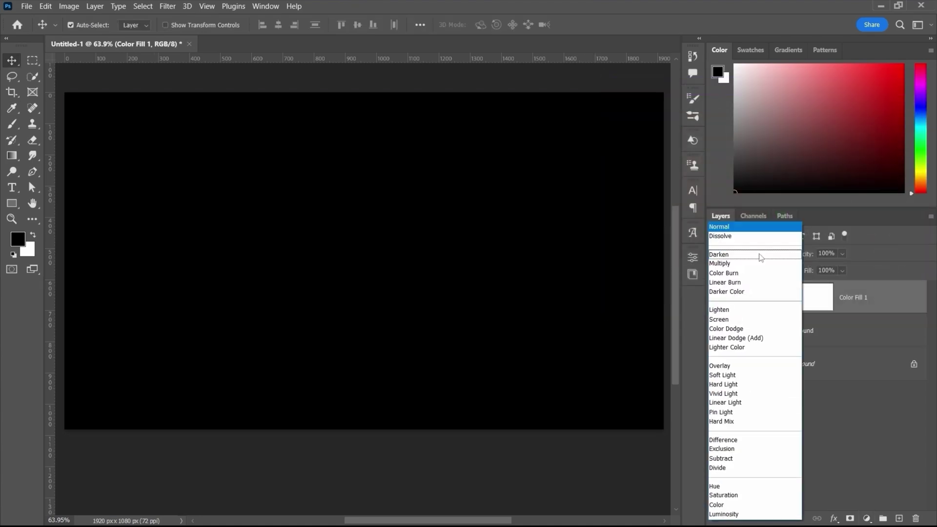
left_click(730, 264)
- Recolour the solid fill layer to a dark teal blue
double_click(742, 295)
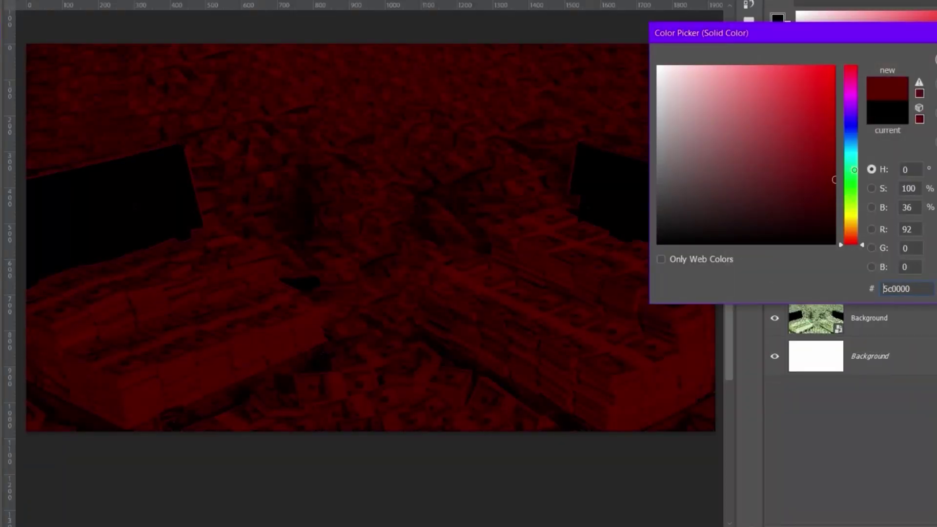
left_click_drag(782, 259, 767, 225)
key("Return")
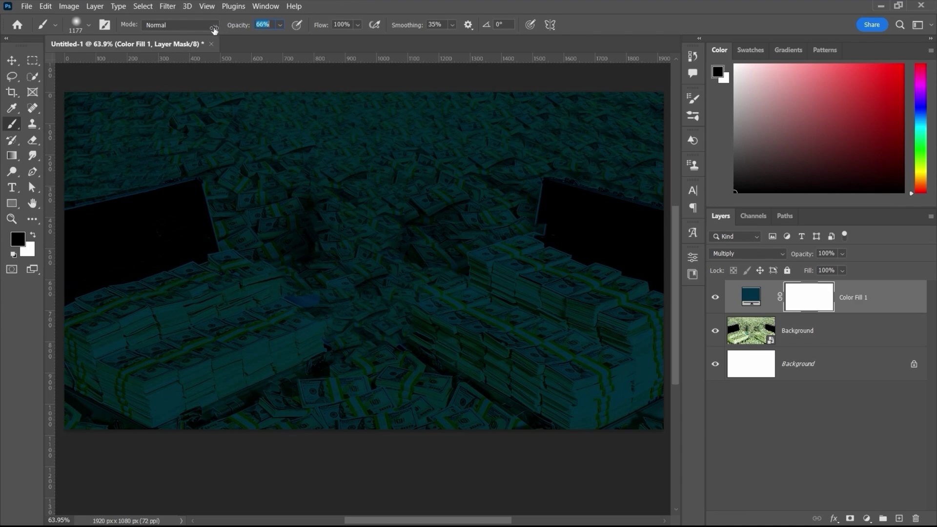
- Paint black on the fill layer's mask over both cash stacks with a soft 1177 px brush at 66% opacity
left_click(523, 379)
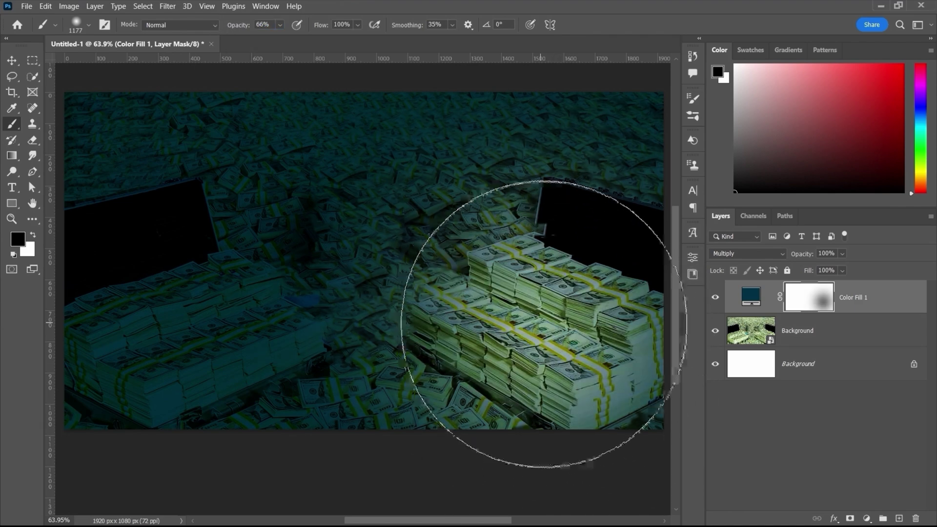
left_click(166, 327)
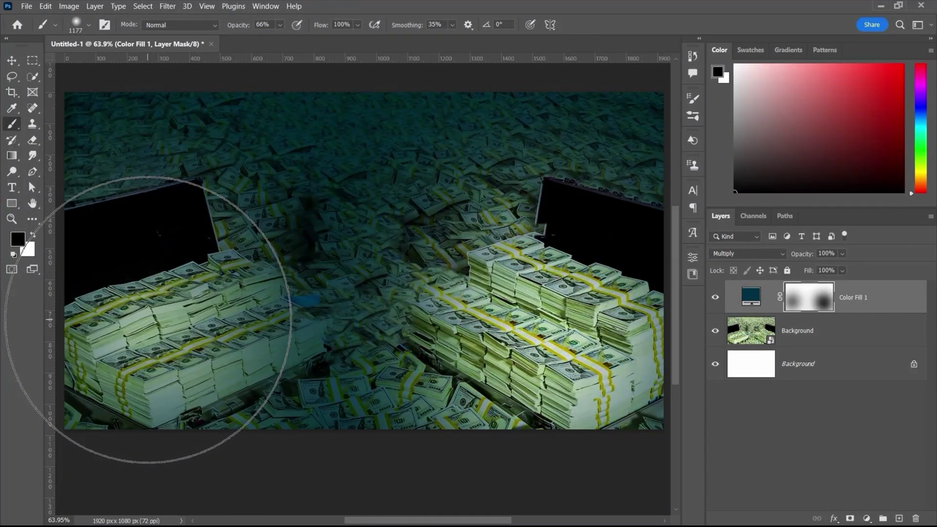
left_click(169, 319)
key("v")
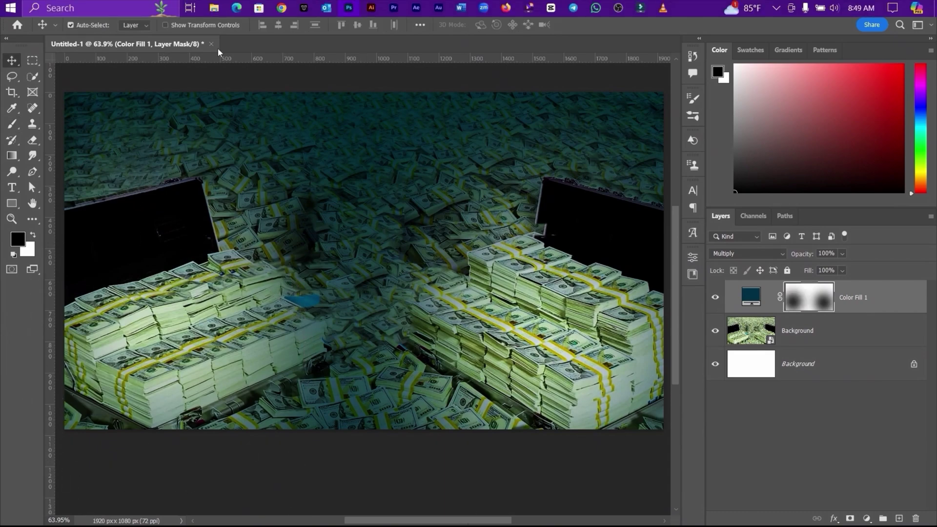
- Place Capture.PNG from the thumbnail folder above the fill layer and enlarge it to the full canvas height
left_click(213, 7)
left_click(617, 313)
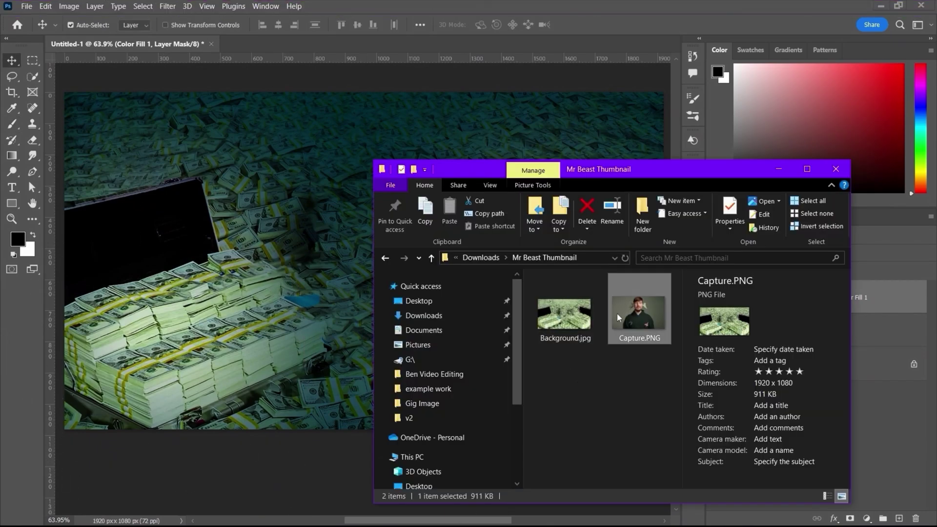
left_click_drag(617, 313, 215, 288)
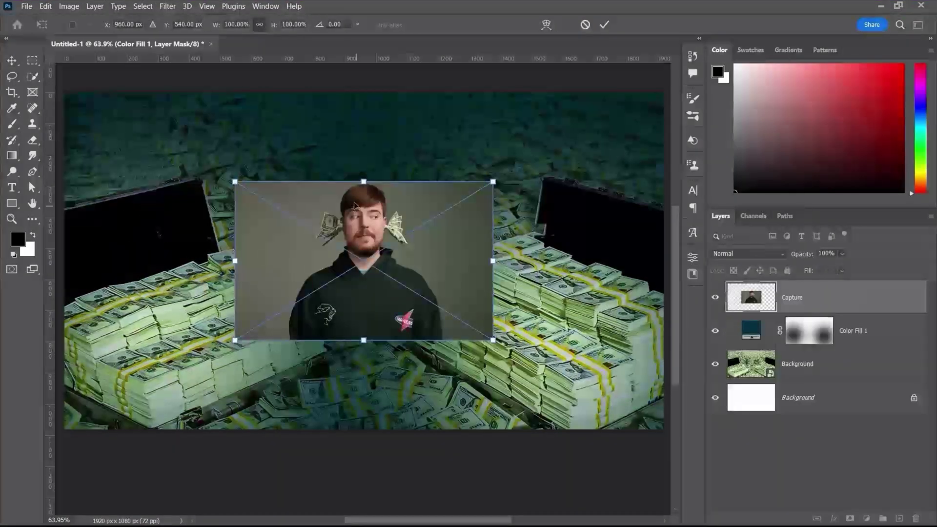
left_click_drag(364, 182, 364, 92)
left_click_drag(364, 341, 364, 428)
key("Return")
- Convert the Capture layer to a smart object and open its contents for editing
right_click(874, 297)
left_click(781, 152)
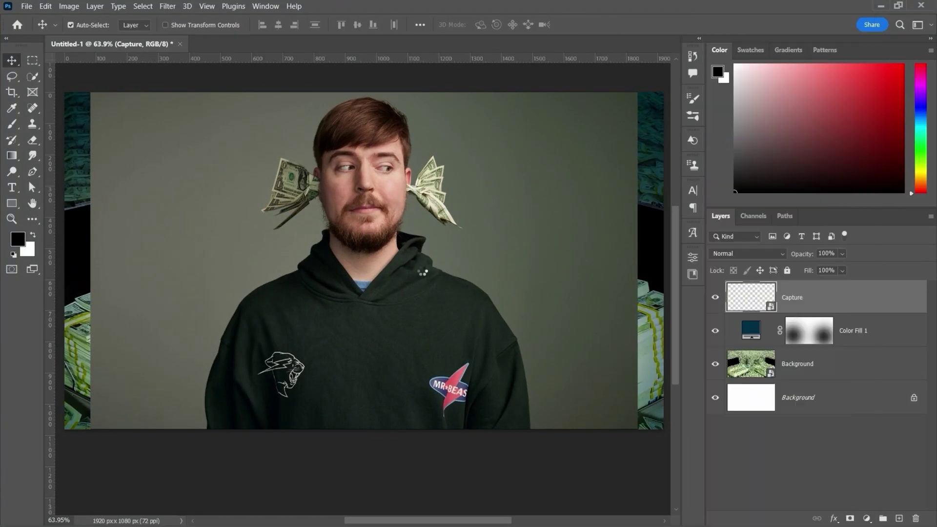
double_click(765, 291)
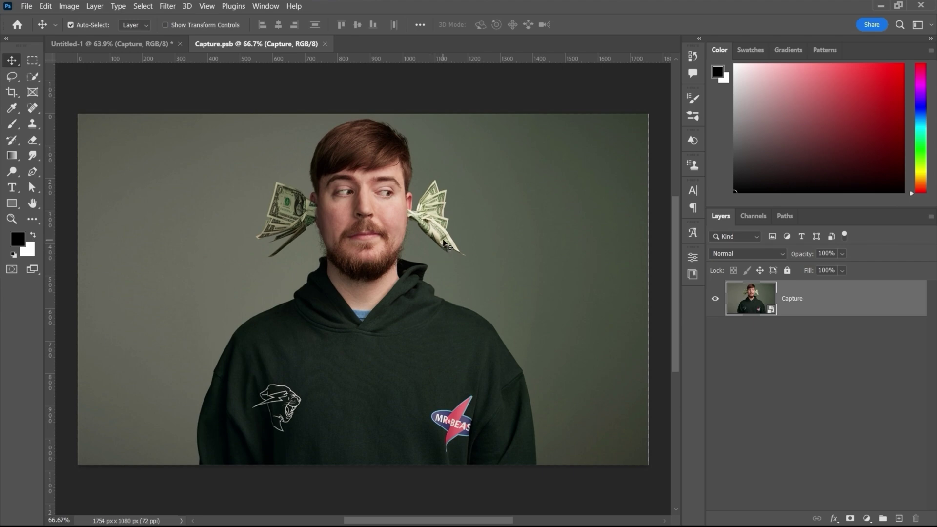
- Select the man as the subject and open the selection in Select and Mask
scroll(428, 265, "up", 1)
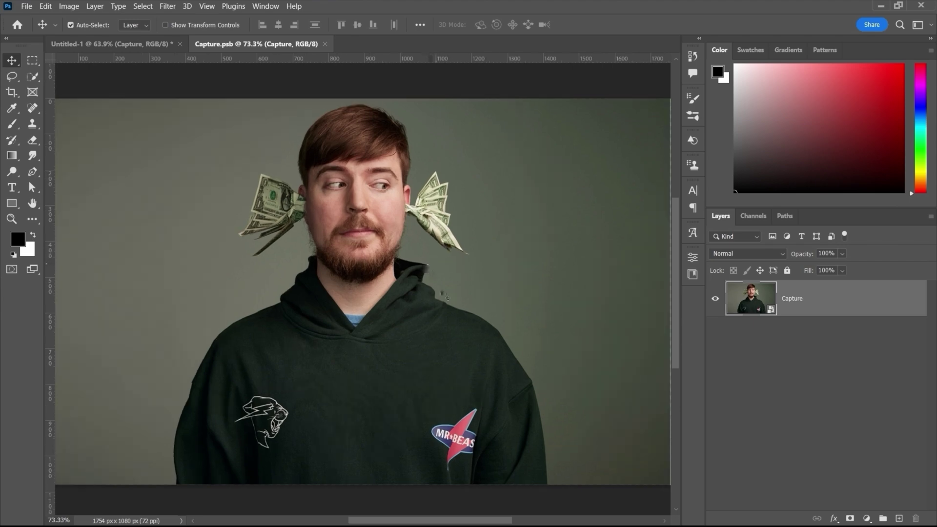
scroll(260, 244, "down", 3)
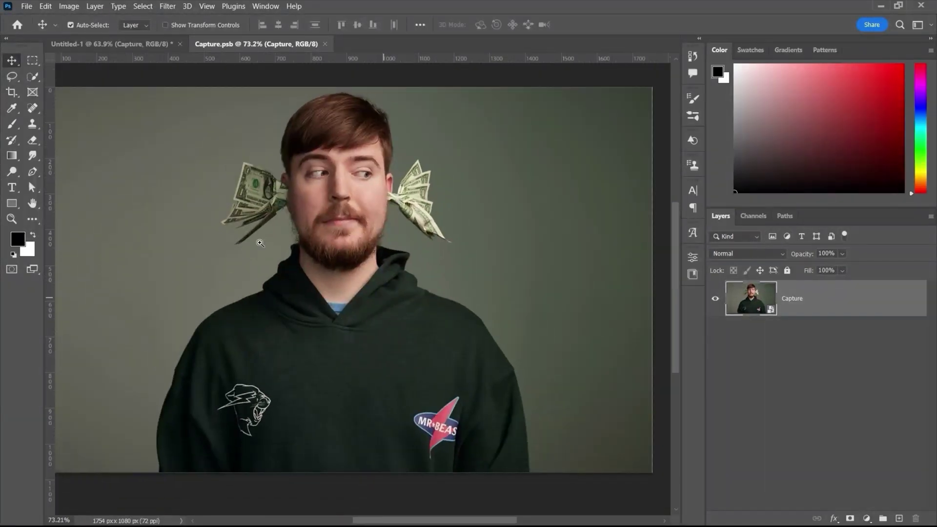
left_click(32, 77)
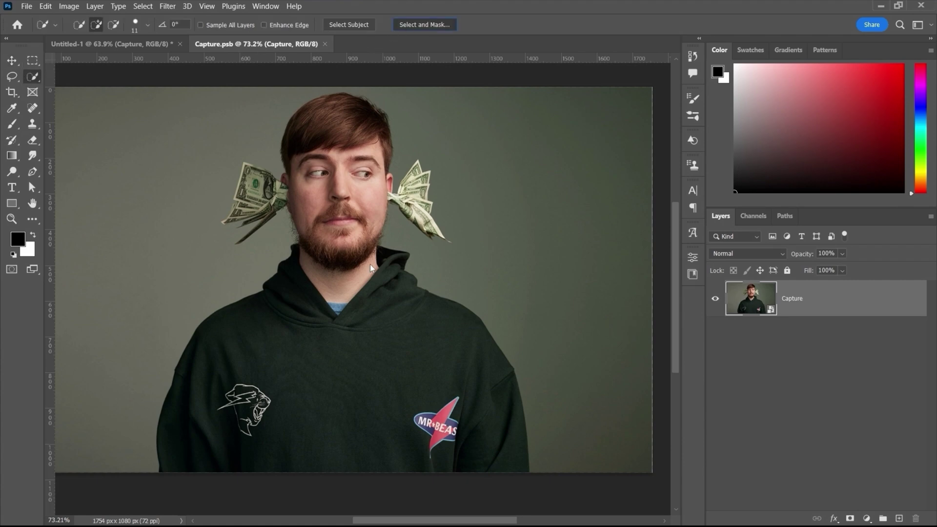
key("alt+ctrl+r")
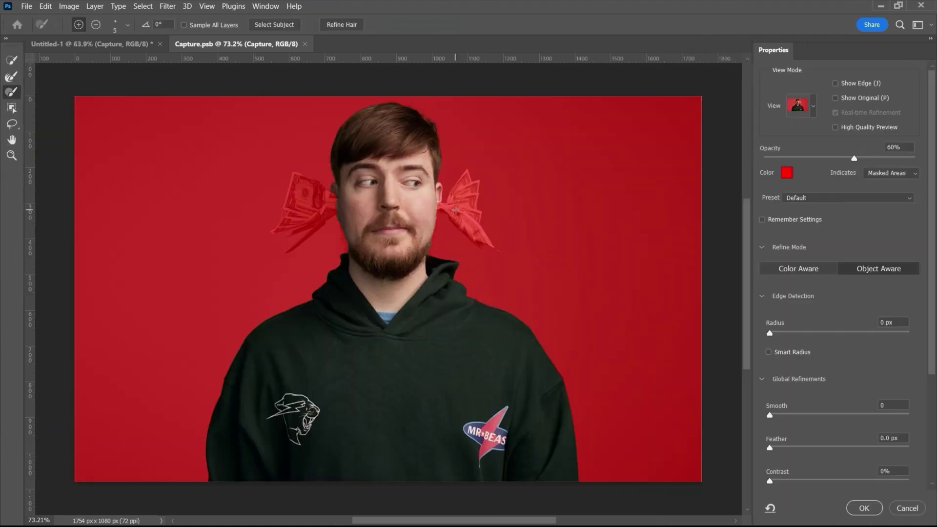
- Add the dollar-bill bundles at both ears to the selection with the Quick Selection tool
scroll(366, 229, "up", 5)
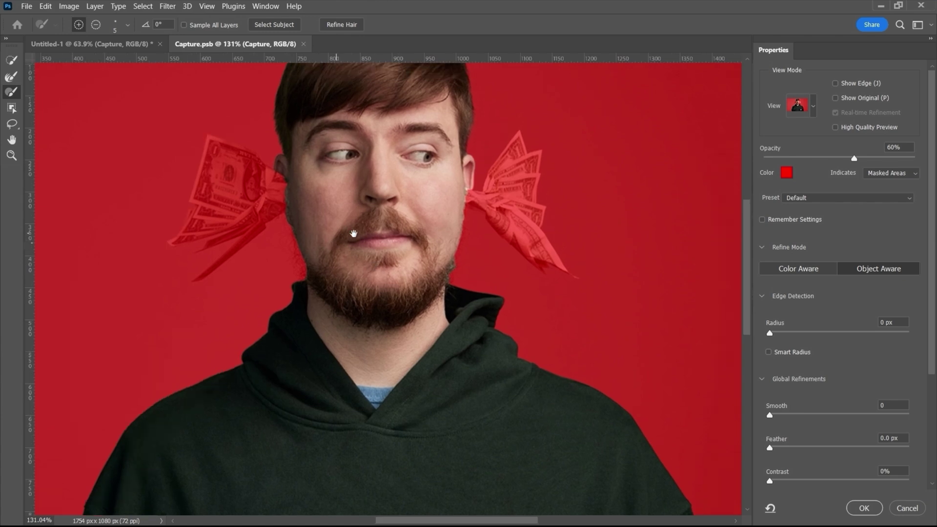
scroll(364, 229, "up", 2)
left_click(11, 60)
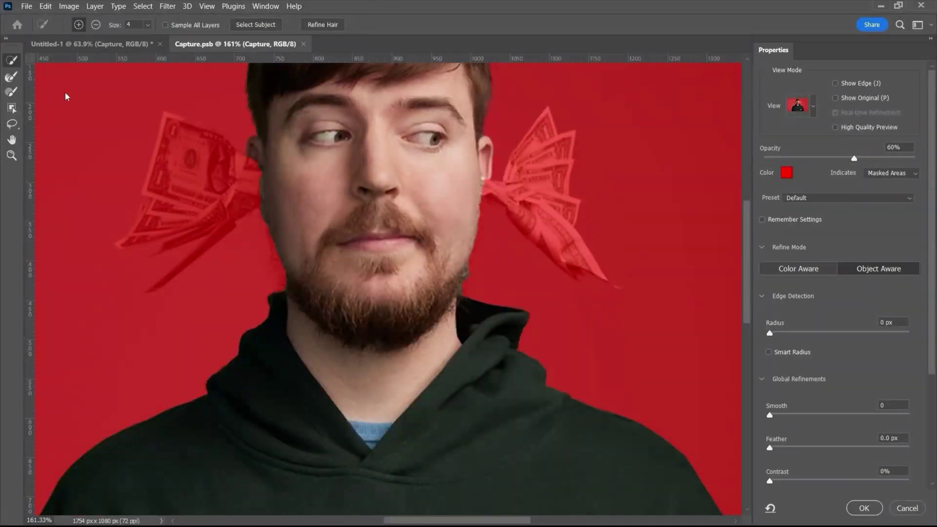
mouse_move(493, 187)
left_mouse_down()
mouse_move(512, 188)
mouse_move(536, 227)
mouse_move(543, 132)
left_mouse_up()
left_click(202, 190)
- Clean up the selection edges of the money bundle on the image's left with a small brush, restoring its missed folds and tips
scroll(202, 189, "up", 5)
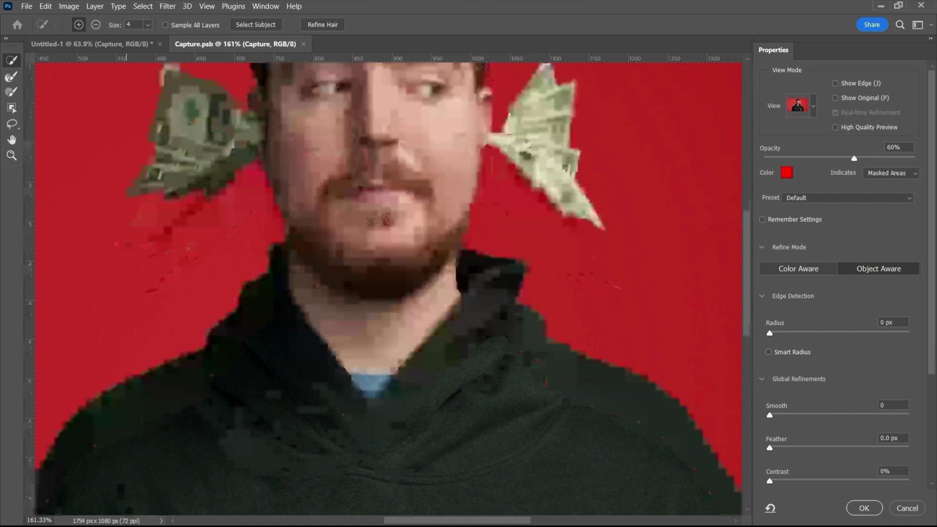
key("b")
key("bracketleft")
key("bracketleft")
key("bracketleft")
scroll(306, 236, "up", 4)
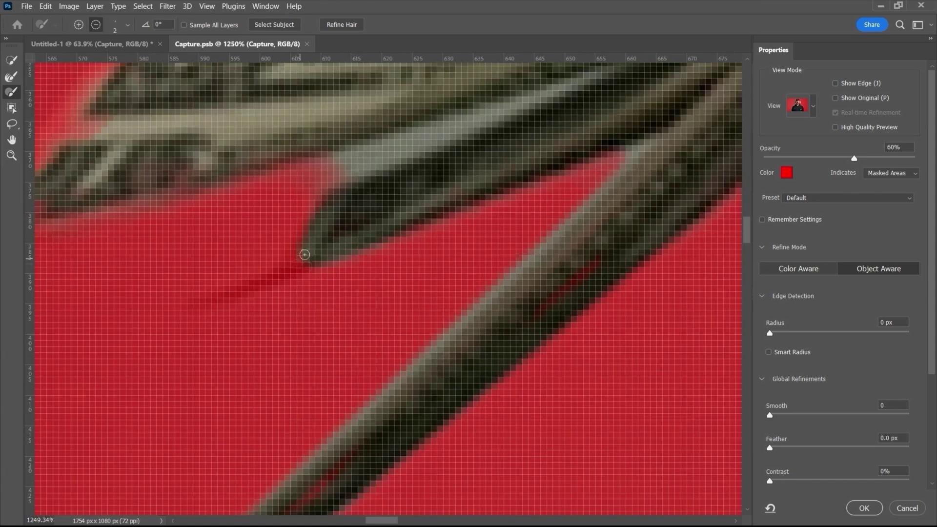
key("bracketright")
key("bracketright")
left_click_drag(147, 196, 395, 284)
scroll(395, 284, "up", 8)
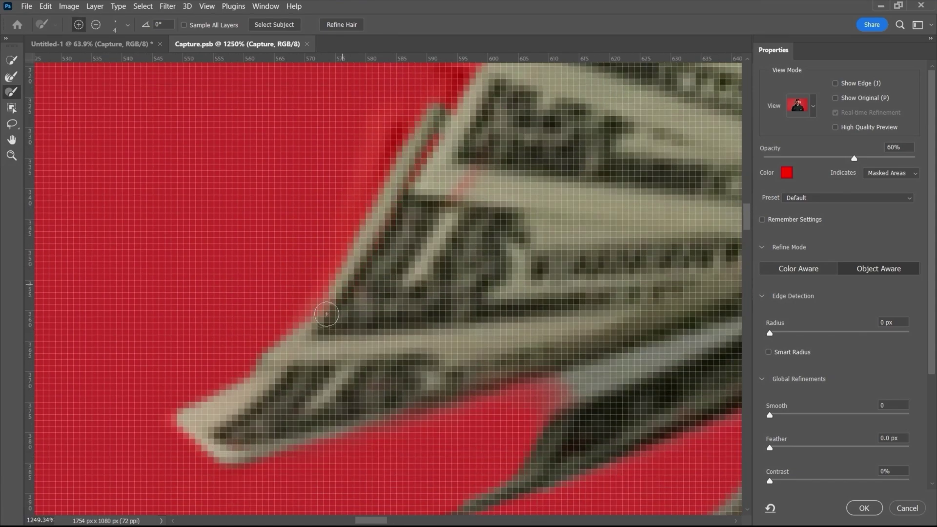
scroll(448, 417, "down", 6)
scroll(371, 268, "up", 2)
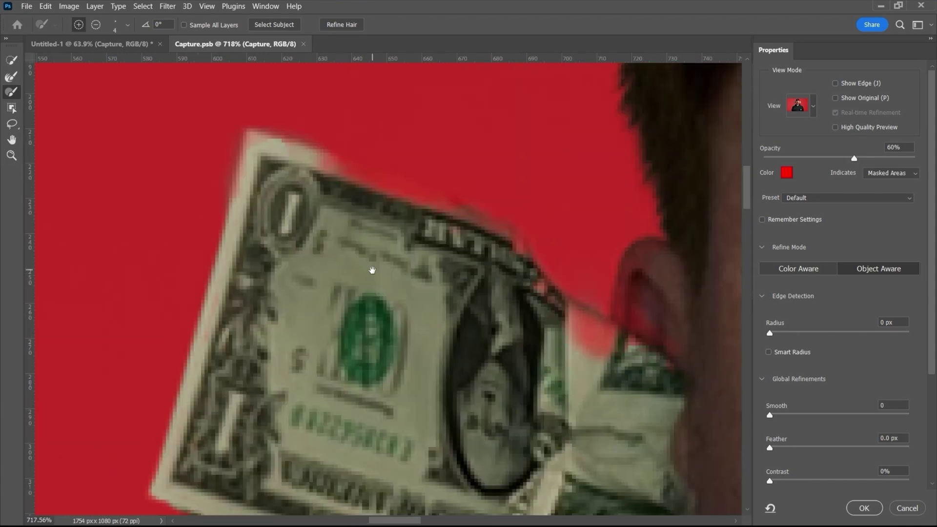
scroll(449, 286, "up", 3)
left_click_drag(449, 286, 324, 303)
- Brush the missing lower folds of the money bundle on the image's right into the selection
scroll(324, 303, "right", 6)
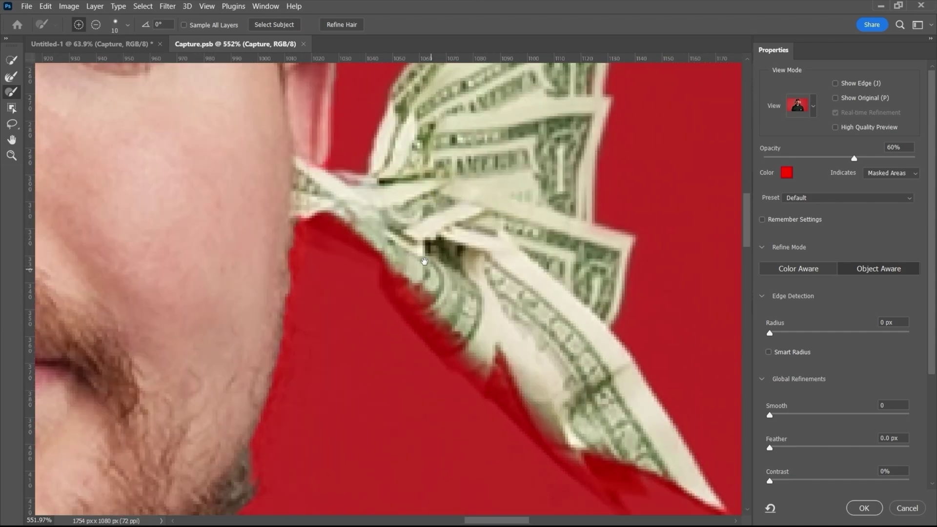
scroll(446, 284, "up", 3)
key("bracketright")
key("bracketright")
key("bracketright")
key("bracketright")
key("bracketright")
key("bracketright")
- Touch up the pointed tip of the right-hand money bundle in the selection, starting with a 10 px brush
scroll(446, 284, "down", 2)
scroll(215, 265, "down", 5)
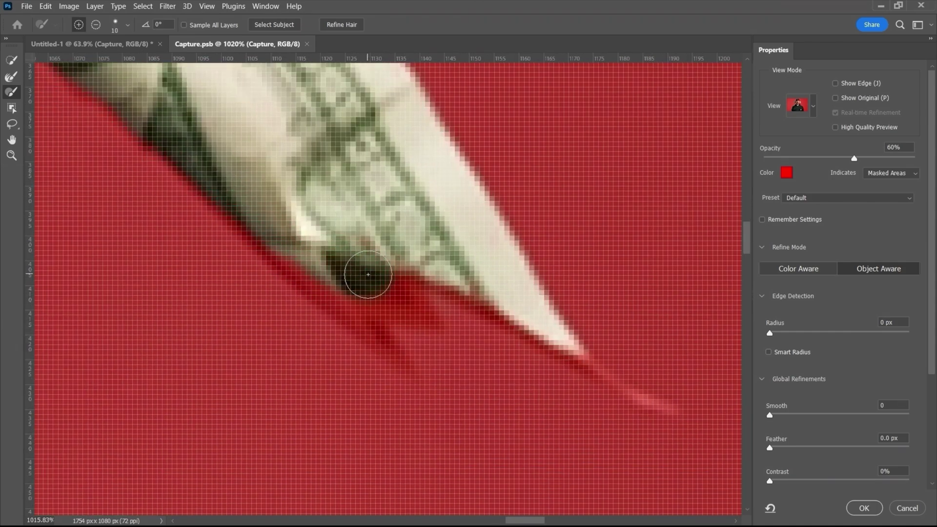
key("bracketleft")
key("bracketleft")
key("bracketleft")
key("bracketleft")
key("bracketleft")
key("bracketleft")
key("bracketleft")
scroll(330, 245, "down", 2)
key("bracketright")
key("bracketright")
key("bracketright")
key("bracketright")
key("bracketright")
key("bracketright")
- Refine the beard and cheek outline with a 10 px Refine Edge Brush and output the selection as a layer mask
scroll(364, 210, "down", 8)
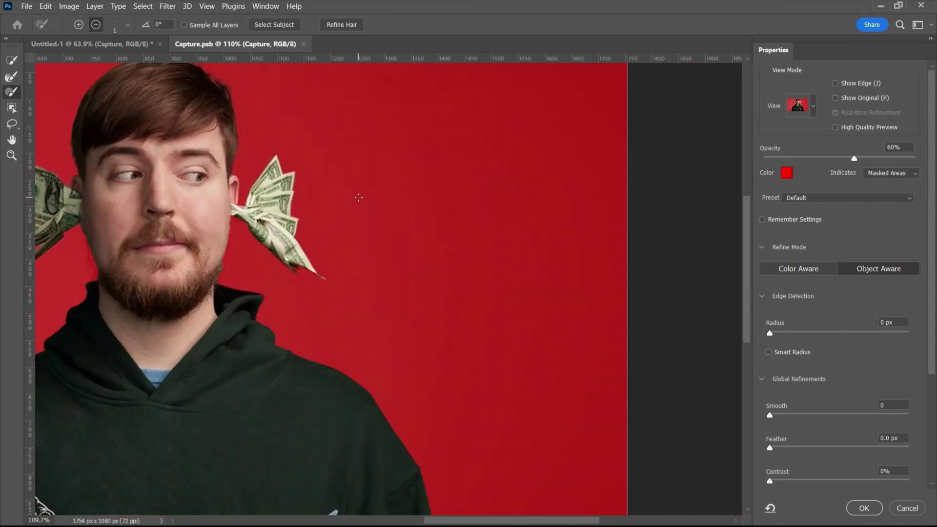
scroll(274, 241, "up", 3)
scroll(322, 279, "down", 3)
scroll(323, 279, "up", 4)
key("r")
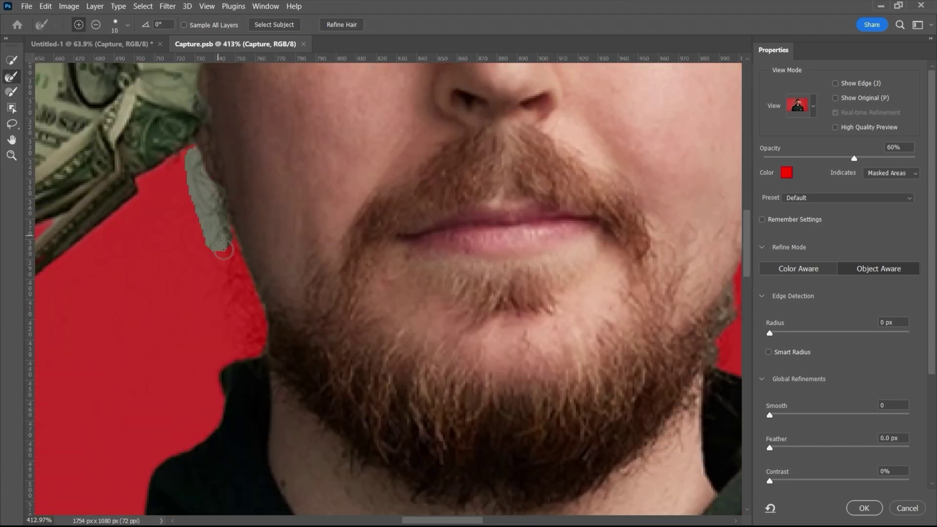
scroll(308, 327, "down", 2)
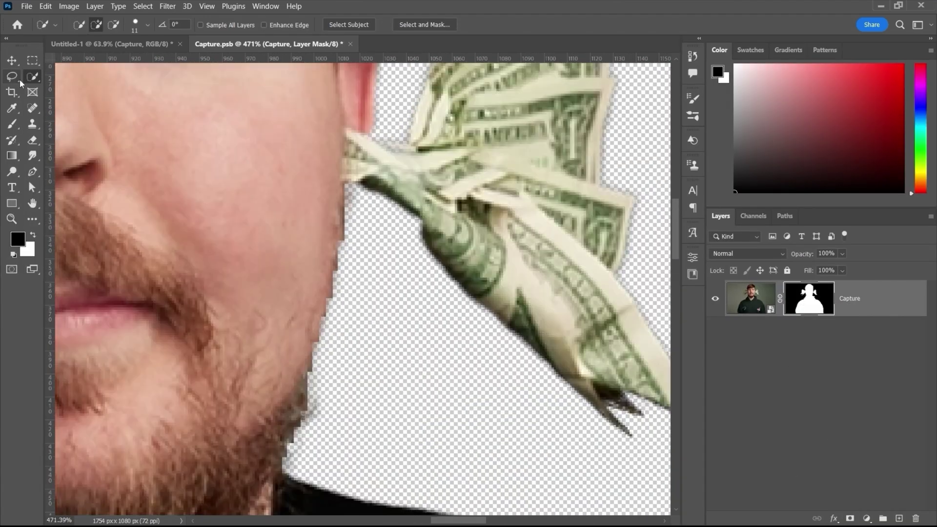
- Touch up the layer mask with a small brush at 66% opacity around the upper bill tips of the money bundle on the image's right
key("b")
scroll(526, 104, "up", 5)
key("x")
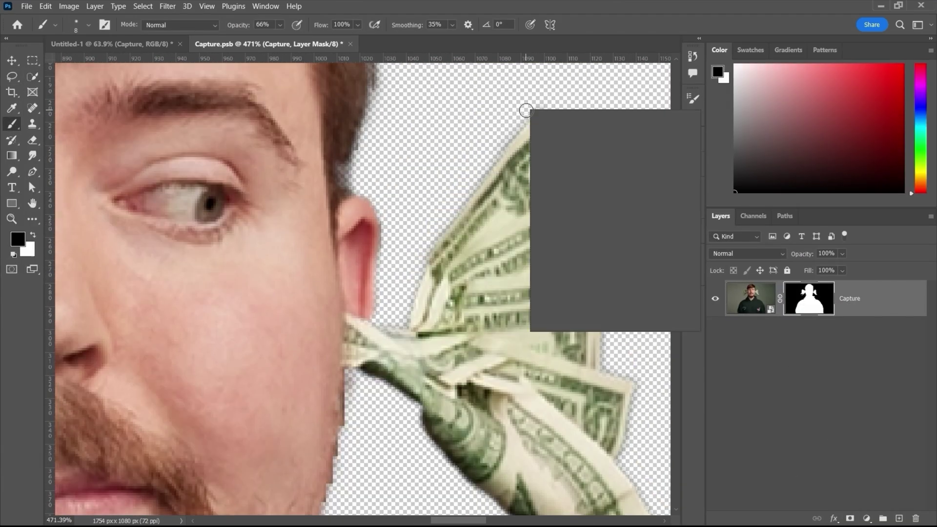
left_click_drag(575, 172, 544, 112)
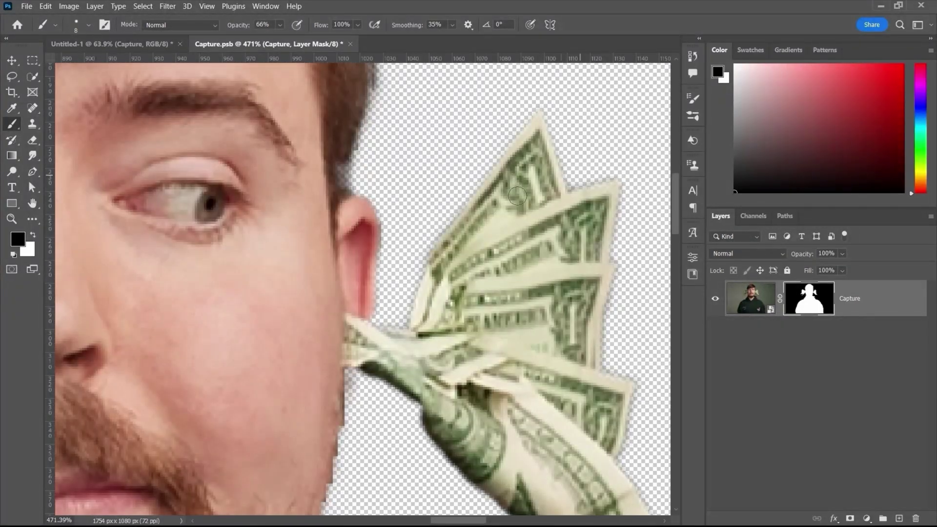
- Save the masked portrait in Capture.psb and close it to return to the thumbnail document
scroll(517, 196, "down", 8)
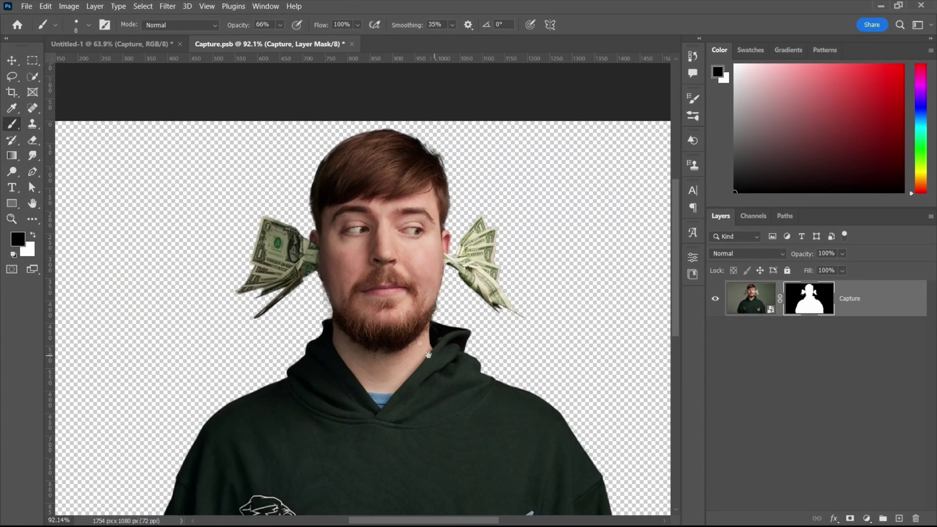
left_click_drag(429, 355, 404, 282)
scroll(421, 294, "down", 3)
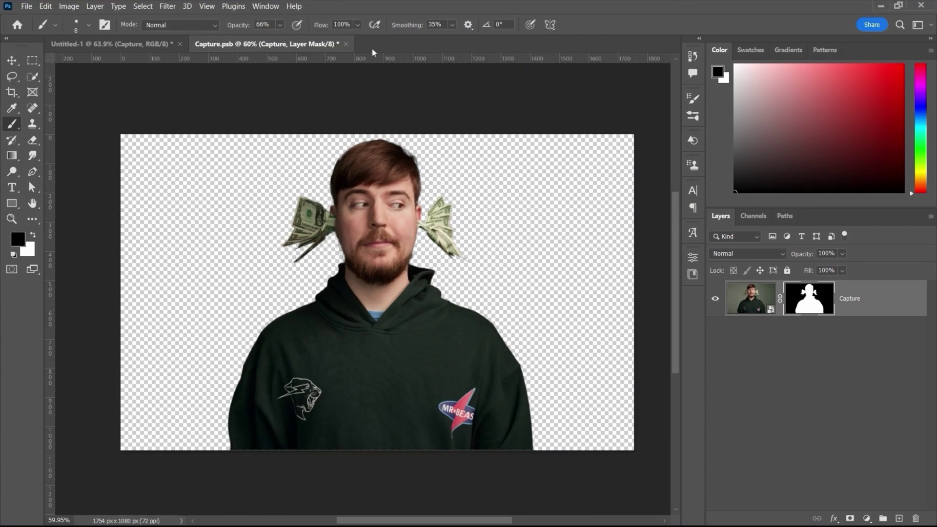
left_click(346, 44)
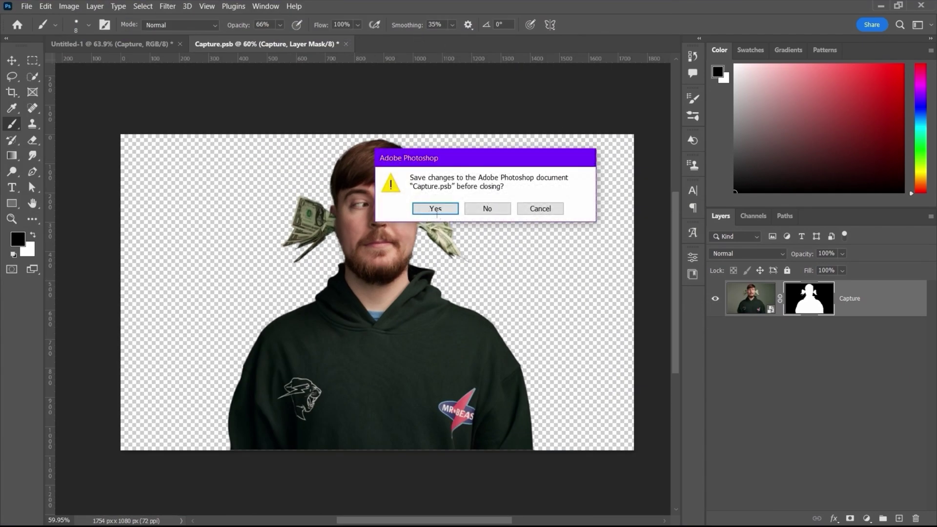
left_click(435, 209)
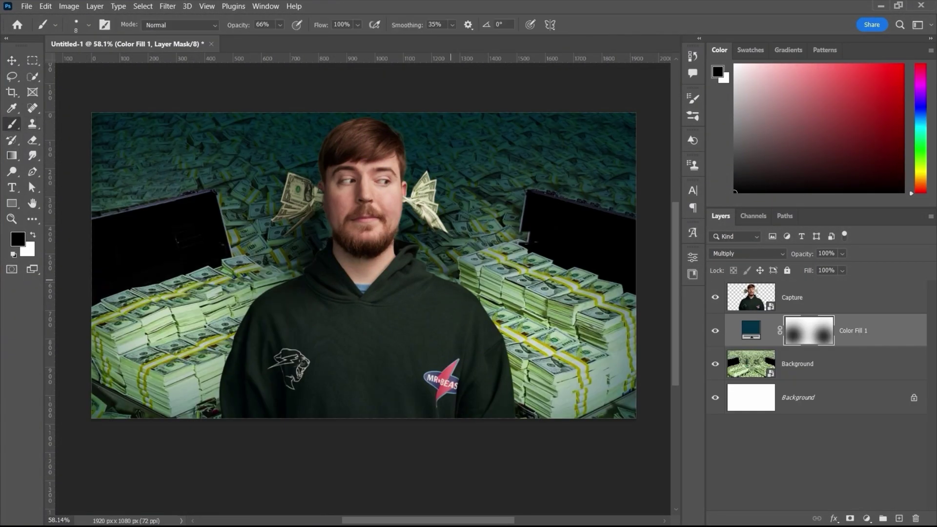
- Paint black on the Color Fill 1 mask with a large soft brush to brighten the money stacks and cases on both sides
right_click(566, 316, "alt")
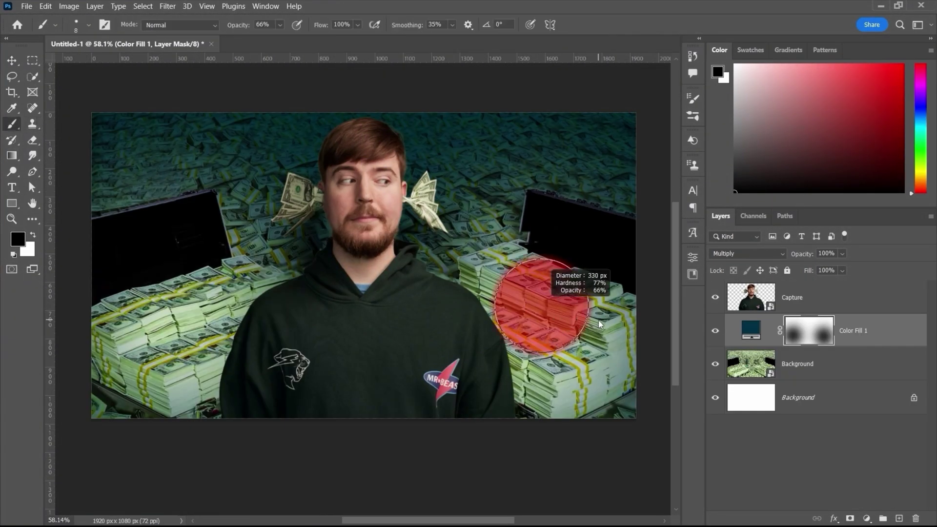
right_click(566, 315)
left_click_drag(611, 364, 583, 367)
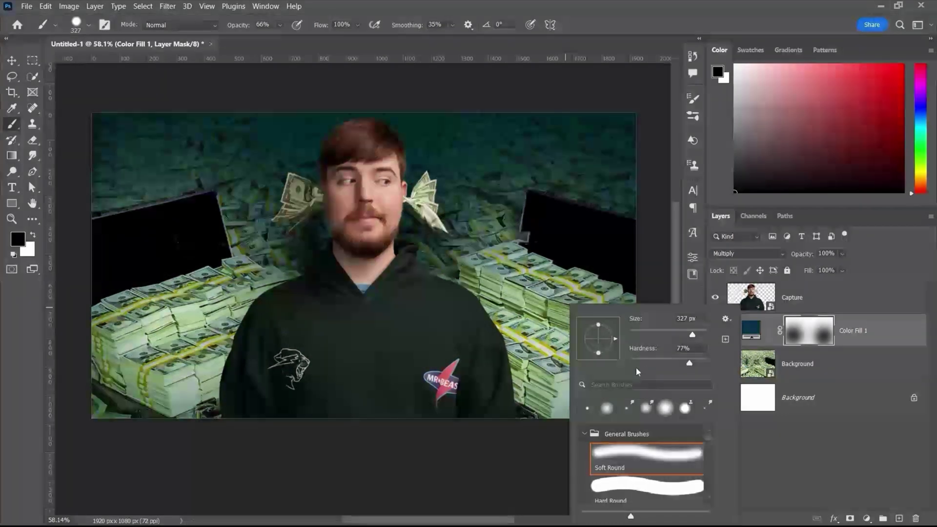
key("Return")
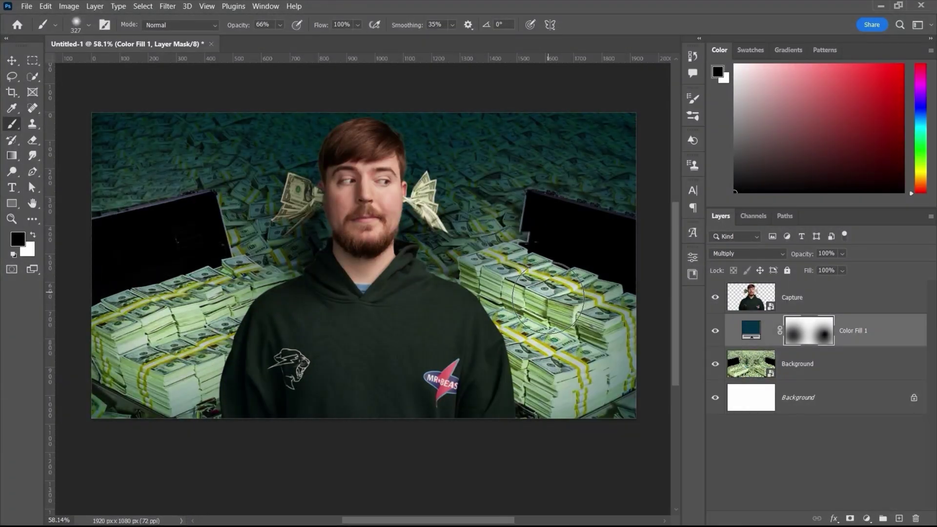
right_click(557, 310, "alt")
mouse_move(553, 315)
left_mouse_down()
mouse_move(552, 343)
mouse_move(569, 329)
mouse_move(571, 376)
mouse_move(593, 330)
mouse_move(548, 396)
mouse_move(524, 256)
left_mouse_up()
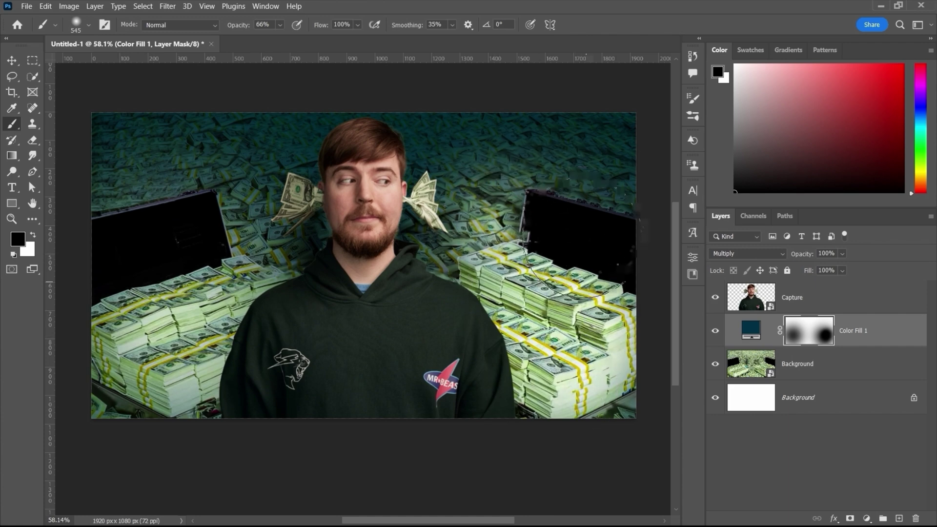
right_click(622, 238, "alt")
mouse_move(397, 397)
left_mouse_down()
mouse_move(184, 339)
mouse_move(161, 251)
mouse_move(127, 252)
mouse_move(391, 359)
mouse_move(519, 320)
mouse_move(500, 375)
left_mouse_up()
key("v")
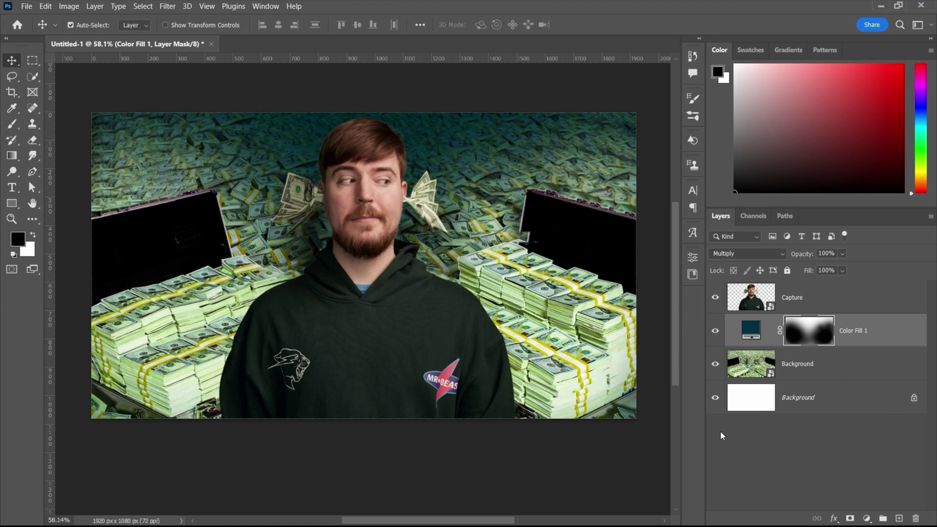
- Add a black-filled layer between Color Fill 1 and the portrait and set its blend mode to Screen
left_click(899, 519)
left_click(46, 6)
left_click(54, 185)
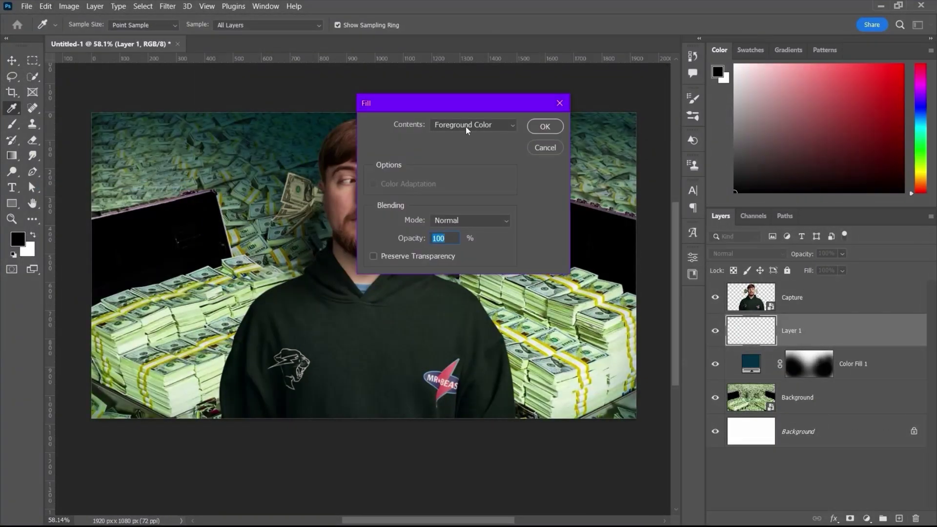
left_click(467, 126)
left_click(450, 220)
left_click(545, 126)
left_click(765, 254)
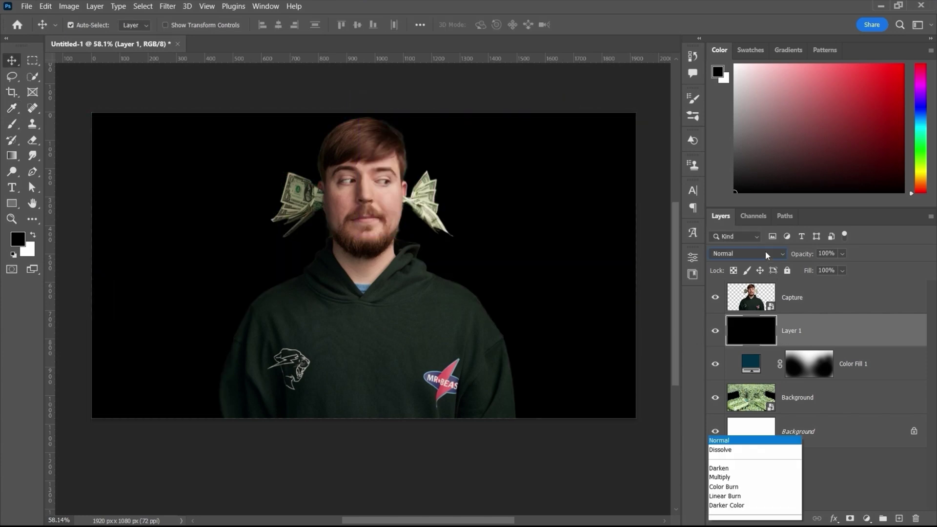
left_click(757, 318)
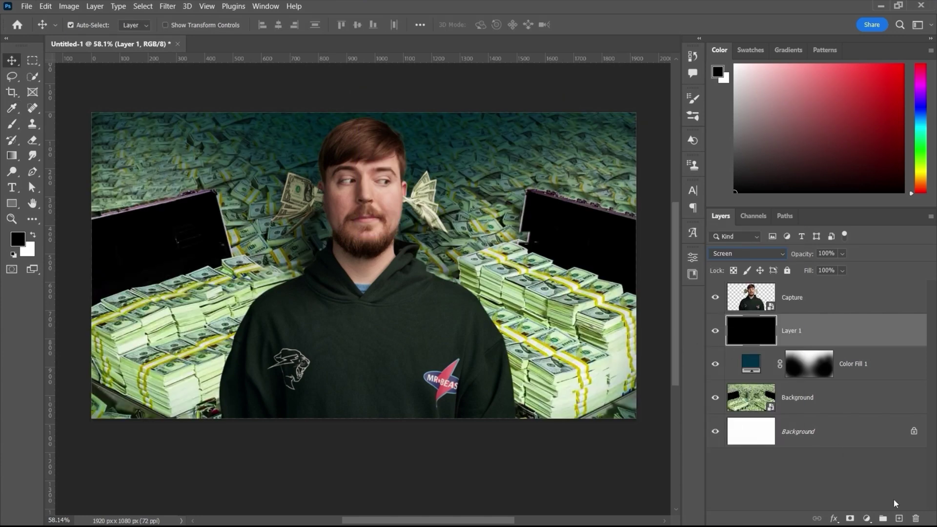
- Add an empty layer and a Gradient Map adjustment above the black layer, both clipped to it
left_click(898, 519)
right_click(833, 336)
left_click(820, 245)
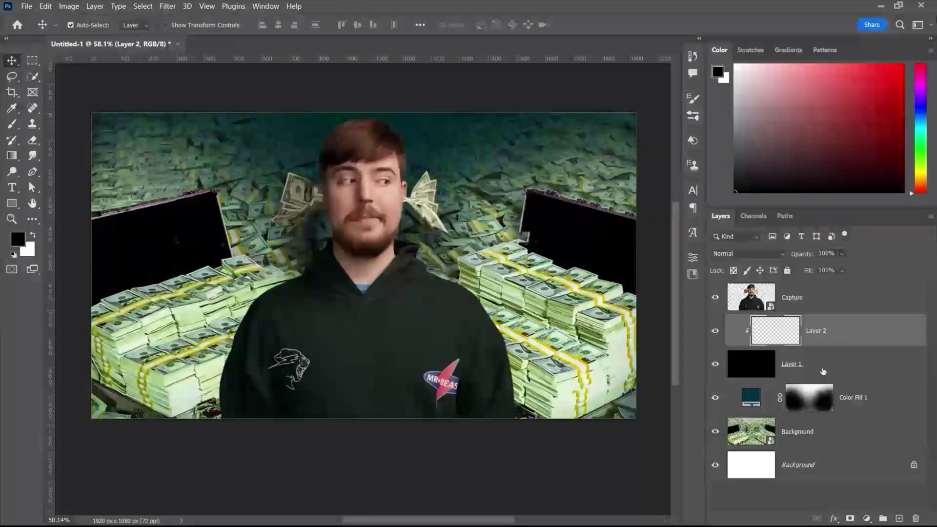
left_click(867, 519)
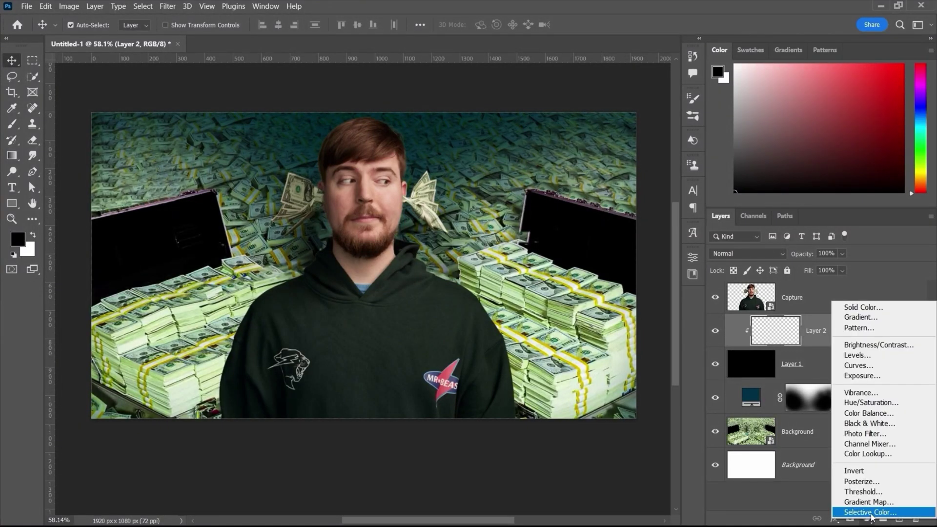
left_click(861, 505)
left_click(589, 461)
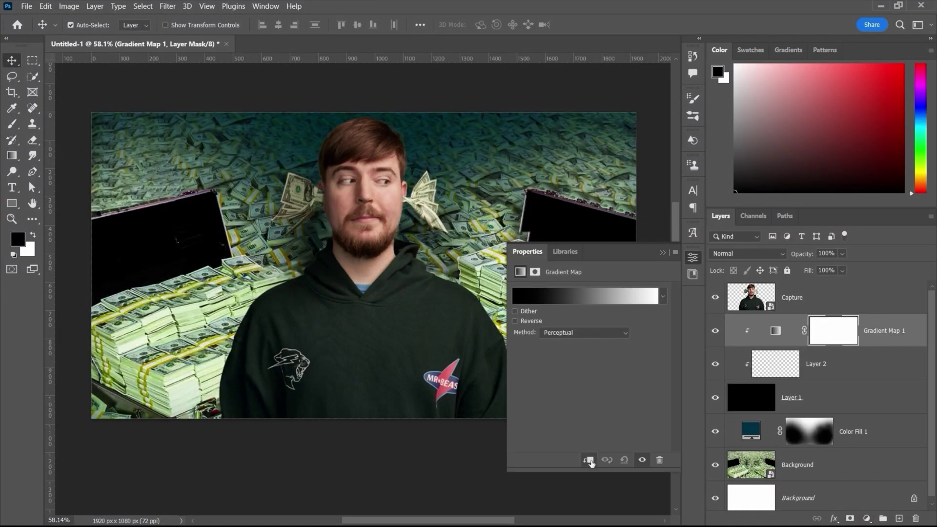
- Add a bright cyan-blue color stop at 43% between the black and white ends of the gradient map
left_click(591, 299)
left_click(678, 264)
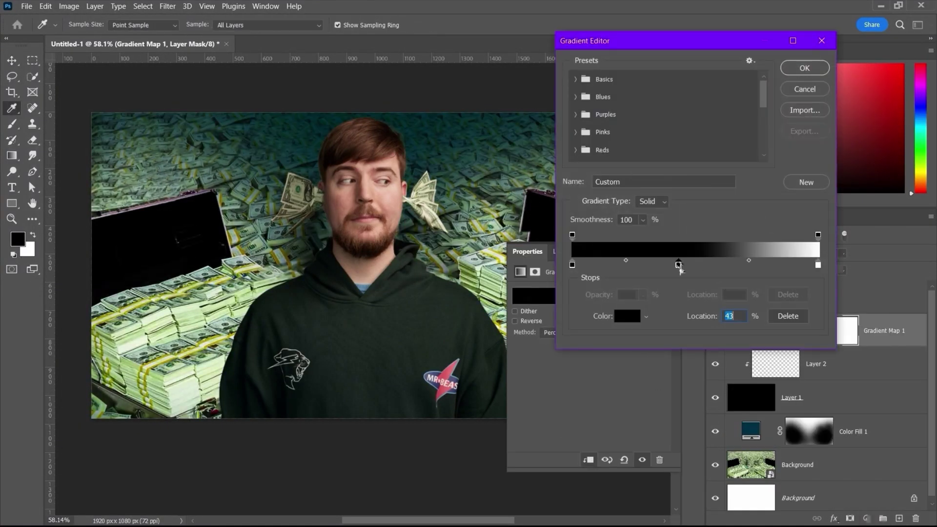
double_click(678, 265)
left_click_drag(731, 171, 769, 111)
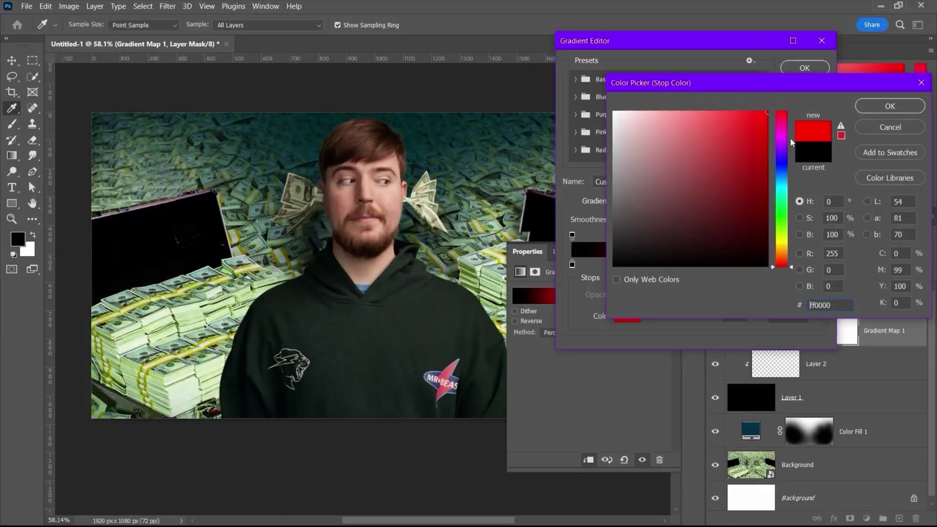
left_click_drag(783, 248, 782, 185)
left_click(889, 108)
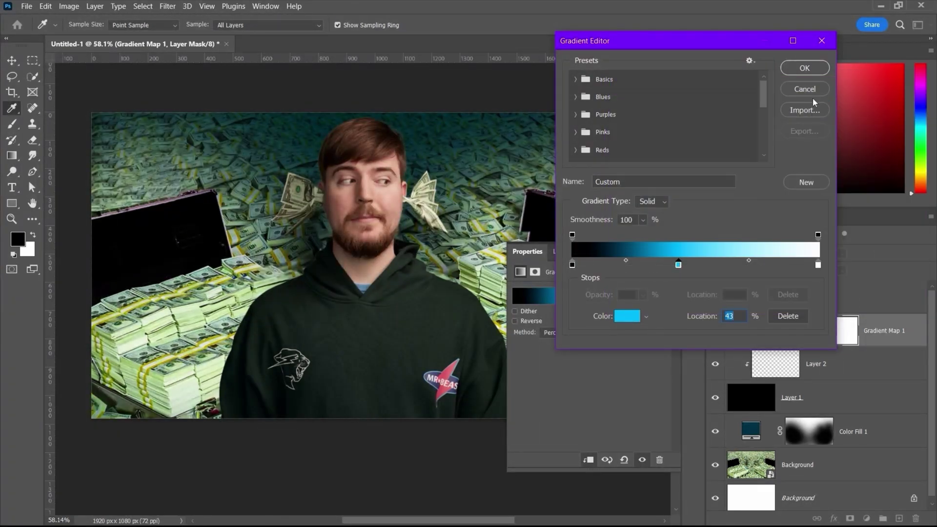
left_click(804, 67)
key("v")
left_click(662, 254)
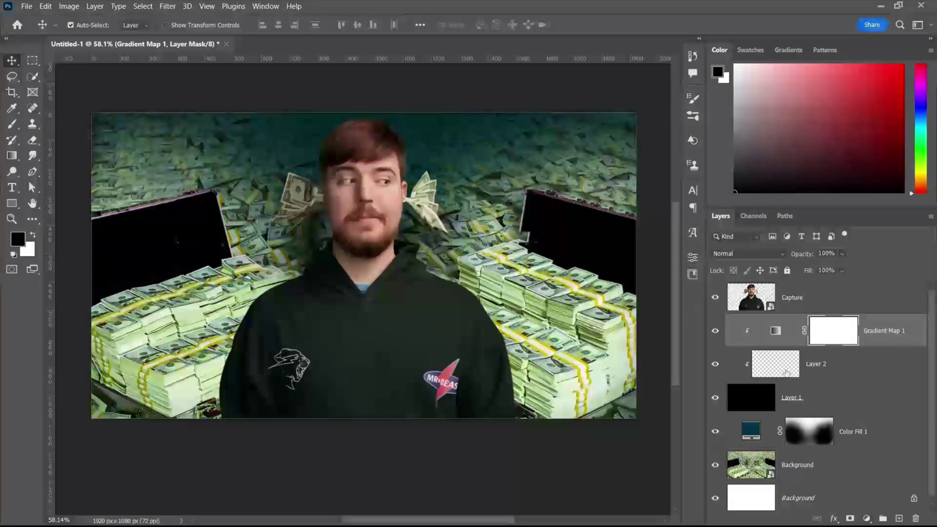
- Paint a white glow behind the man's shoulders and head on the clipped empty layer with a soft brush of about 1274 px
left_click(787, 374)
left_click(11, 123)
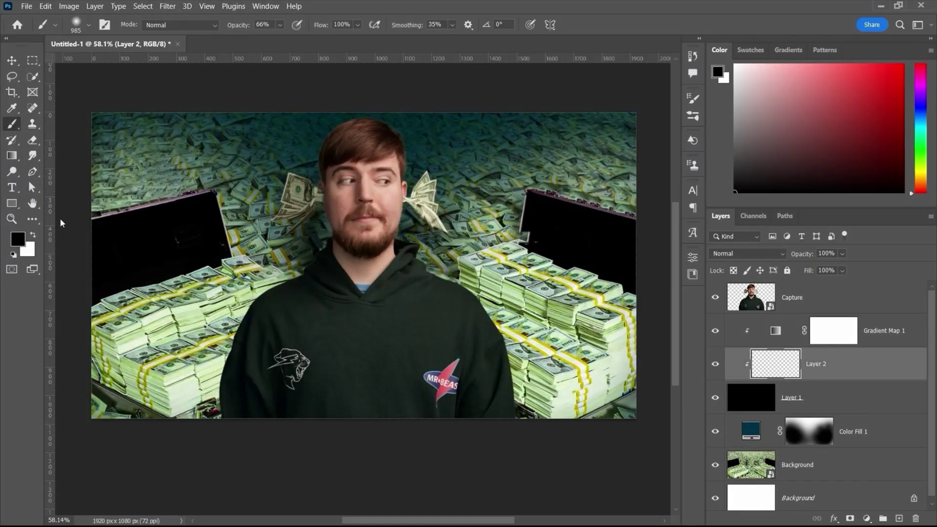
left_click(33, 236)
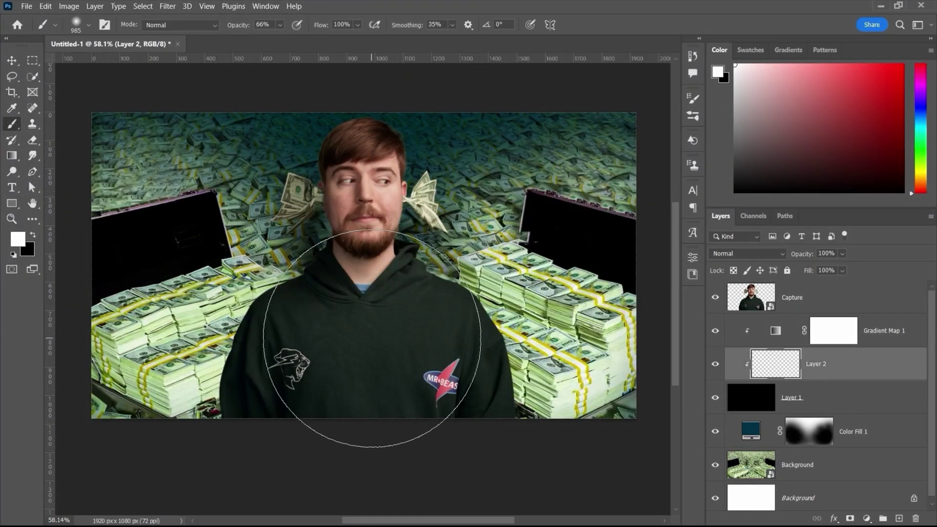
left_click_drag(370, 337, 421, 363)
left_click(366, 347)
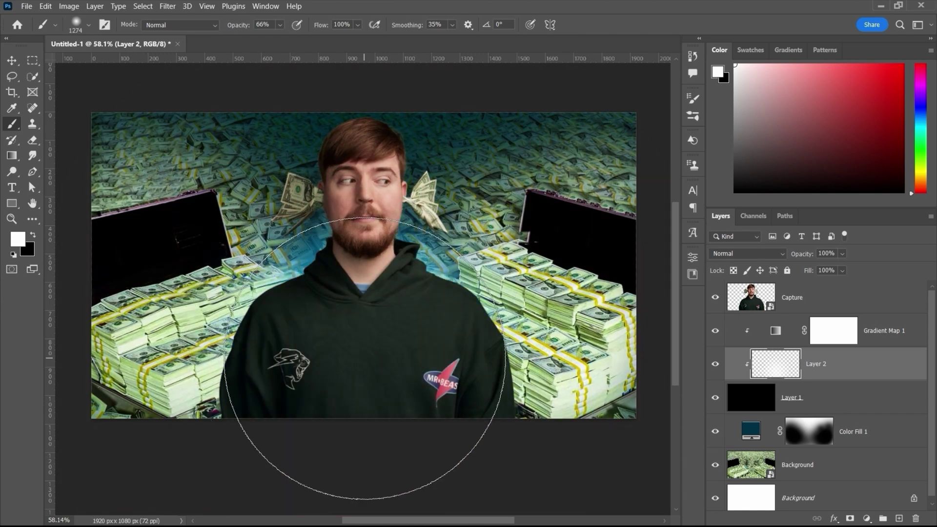
left_click(369, 352)
left_click(366, 251)
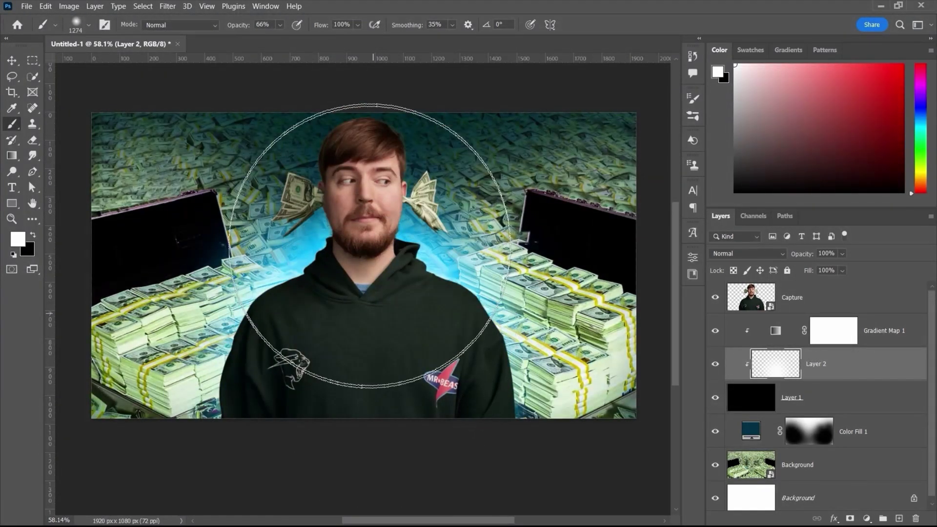
left_click(366, 251)
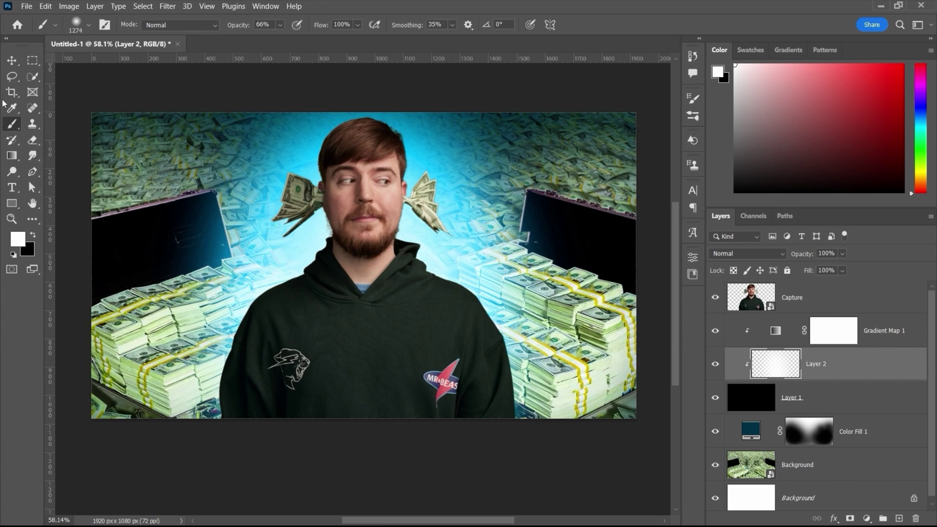
- Lower the opacity of the painted glow layer to 43%
left_click(10, 62)
left_click(375, 219)
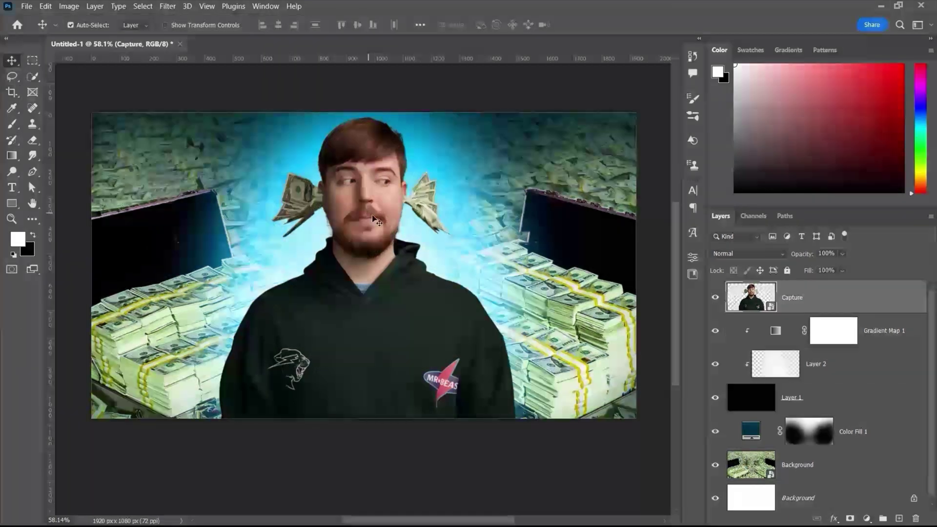
left_click(865, 368)
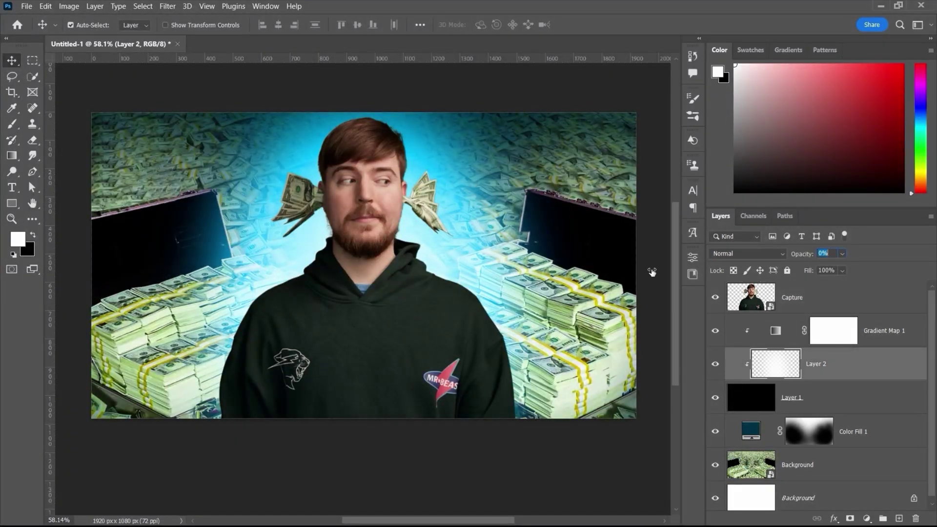
left_click_drag(652, 272, 674, 267)
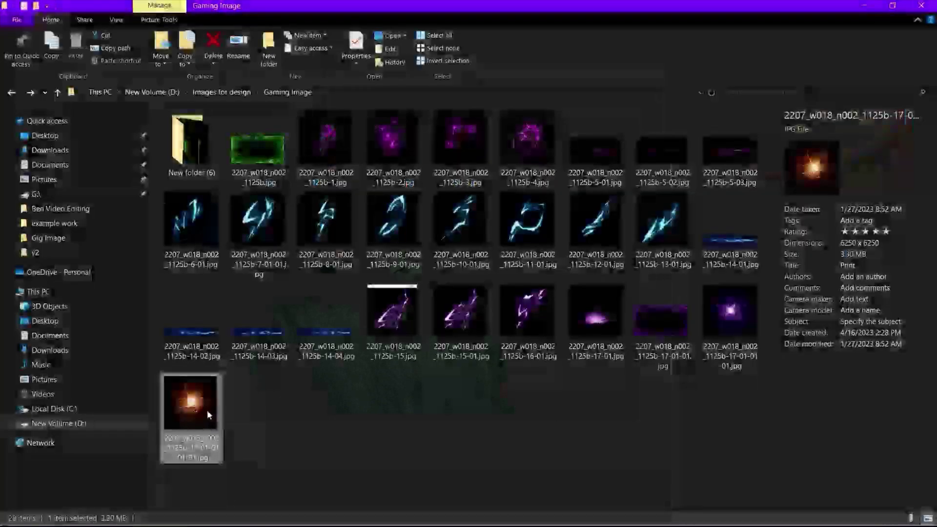
- Place the orange spark image from the Gaming Image folder above the gradient map and clip the gradient map to the black layer again
left_click_drag(207, 410, 391, 349)
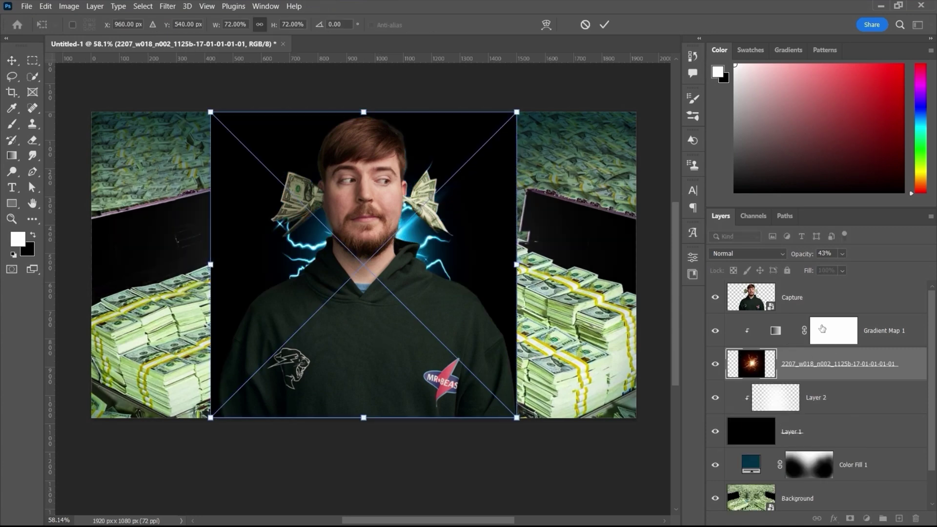
left_click_drag(825, 317, 786, 363)
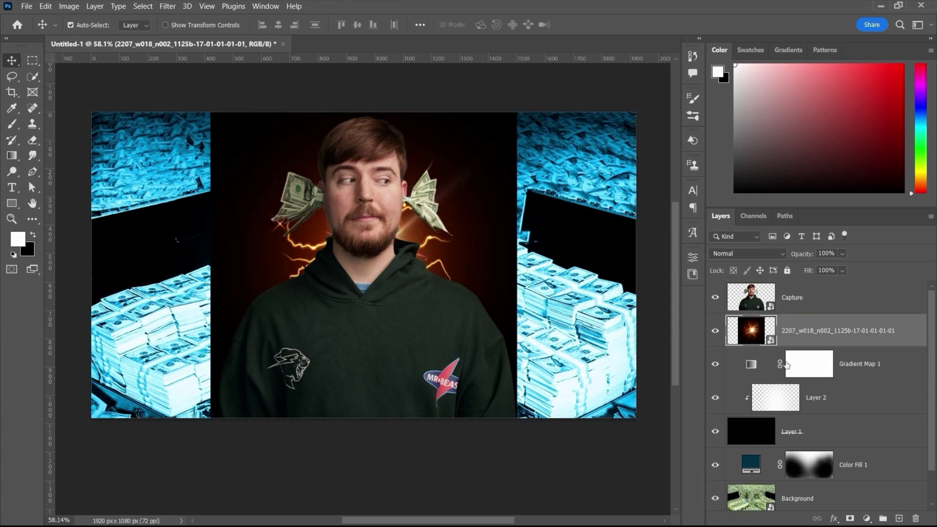
left_click(787, 381, "alt")
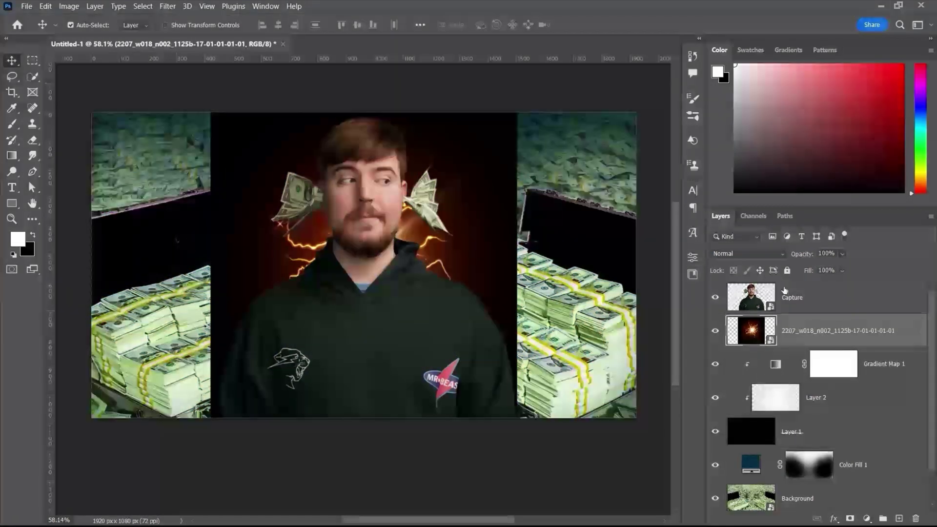
- Set the spark image's blend mode to Screen and enlarge it behind the man
left_click(766, 253)
left_click(736, 320)
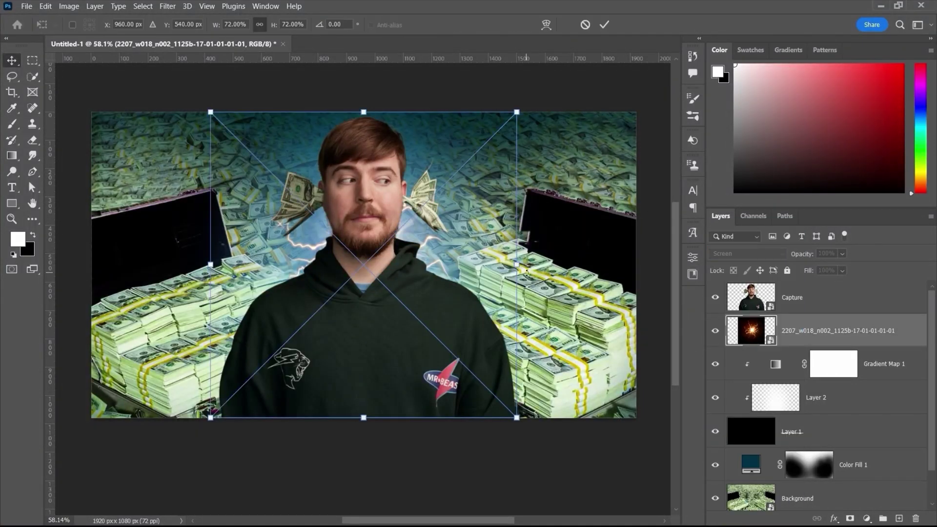
left_click(721, 370)
- Change the middle color stop of the gradient map to orange
double_click(776, 364)
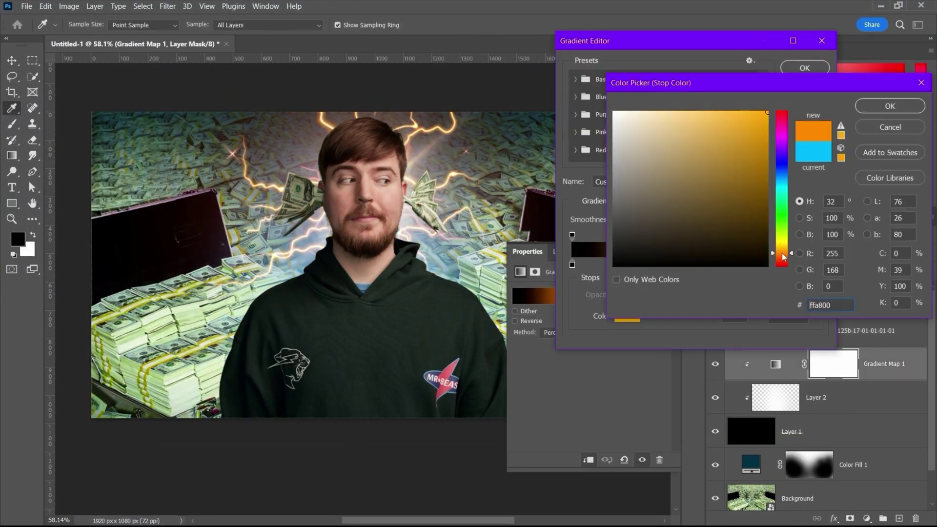
- Place the pngwing.com flying bills image, enlarge it to fill the canvas and move its layer below the black Layer 1
left_click_drag(322, 150, 642, 265)
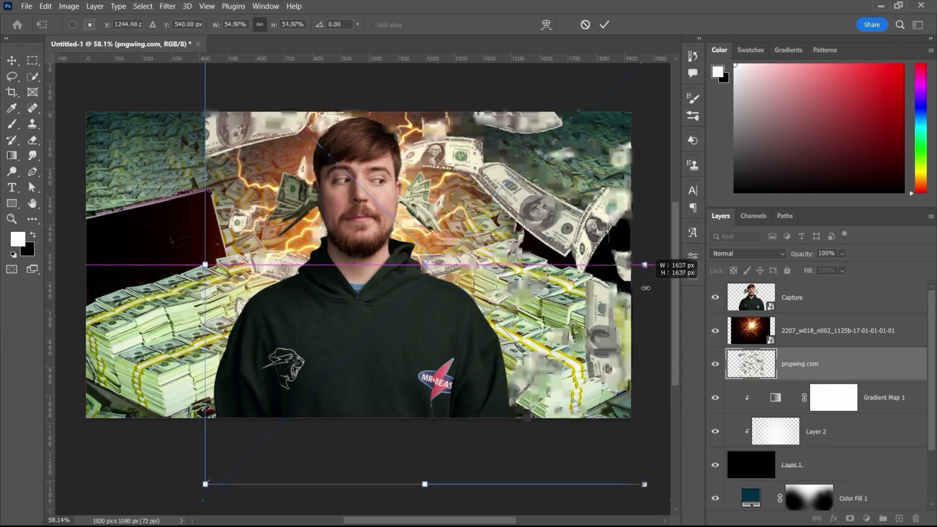
left_click_drag(203, 265, 47, 261)
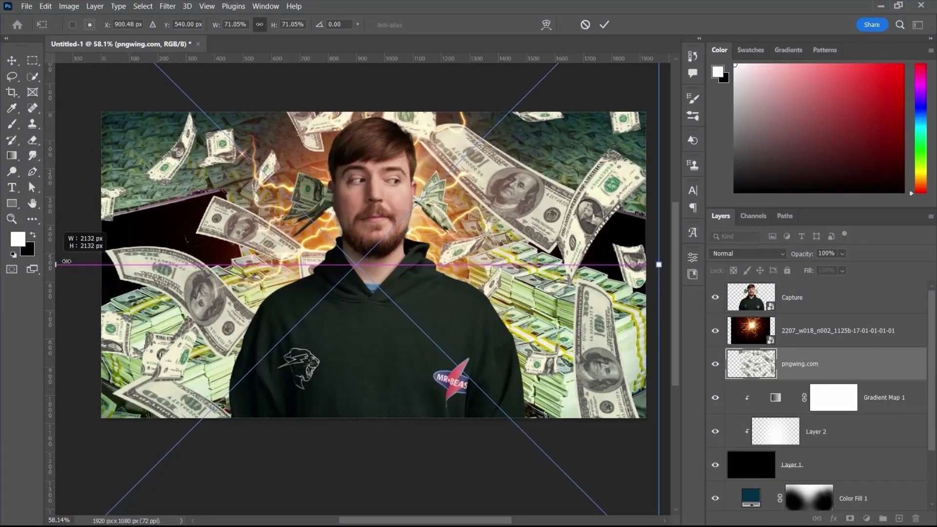
left_click(604, 24)
left_click_drag(833, 379, 825, 480)
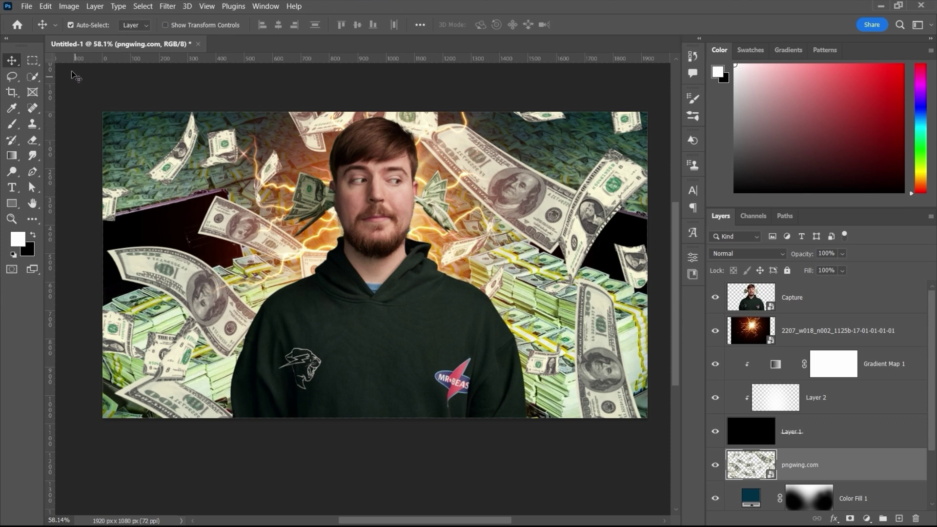
- Try a Radial Blur with the Zoom method and an amount of 10 on the flying bills layer, and select its filter mask
left_click(167, 6)
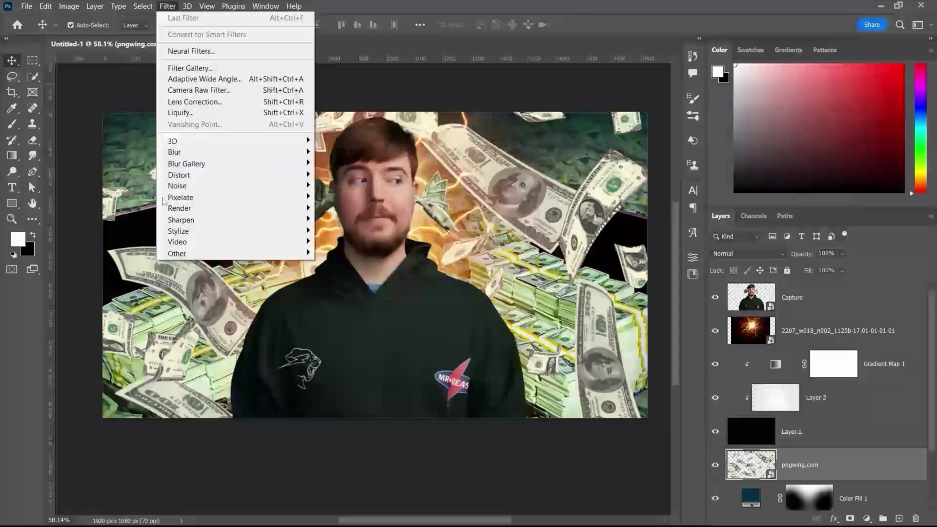
mouse_move(292, 152)
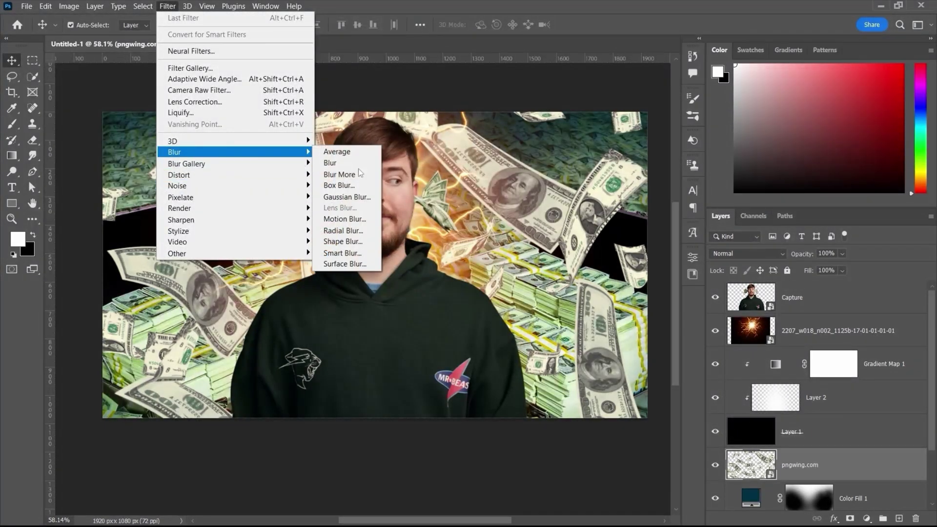
left_click(343, 230)
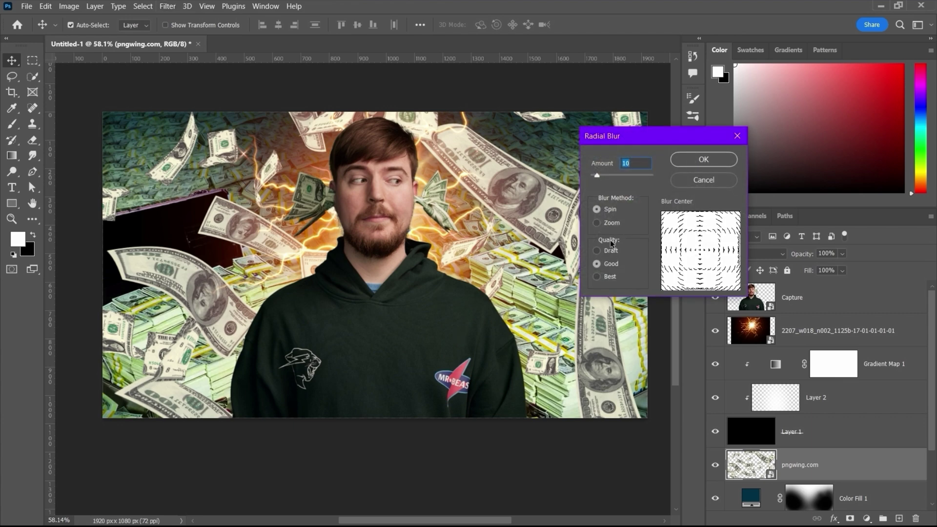
left_click(608, 224)
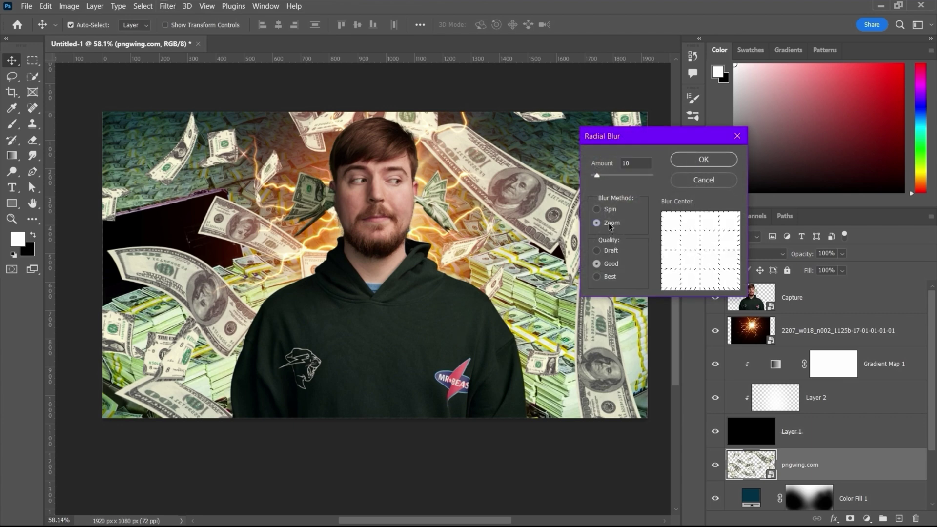
left_click(712, 159)
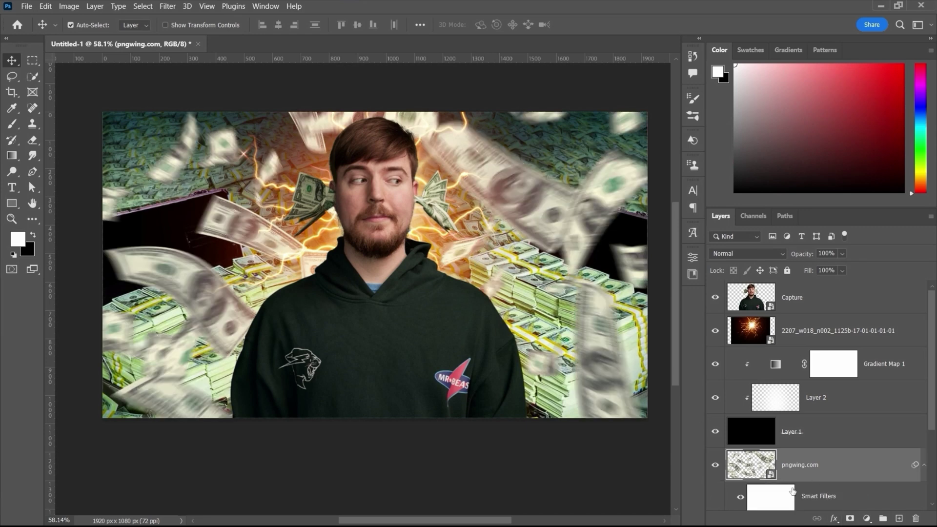
left_click(784, 506)
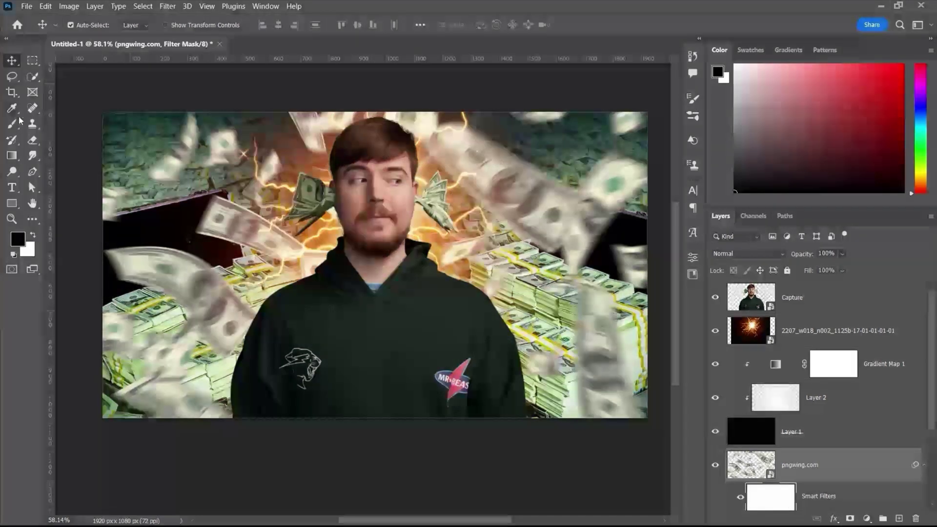
left_click(32, 219)
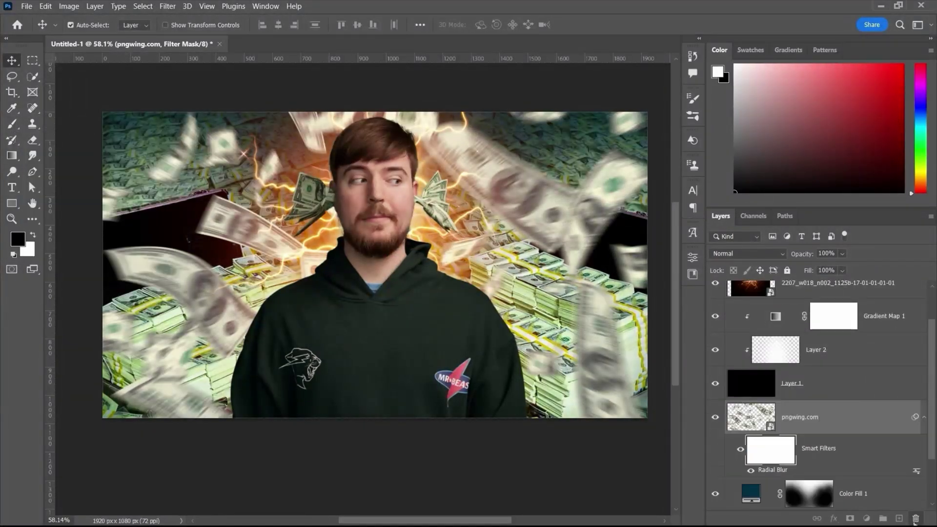
- Scale down the duplicated flying bills and mask them softly around the man's head using a smaller brush
key("ctrl+t")
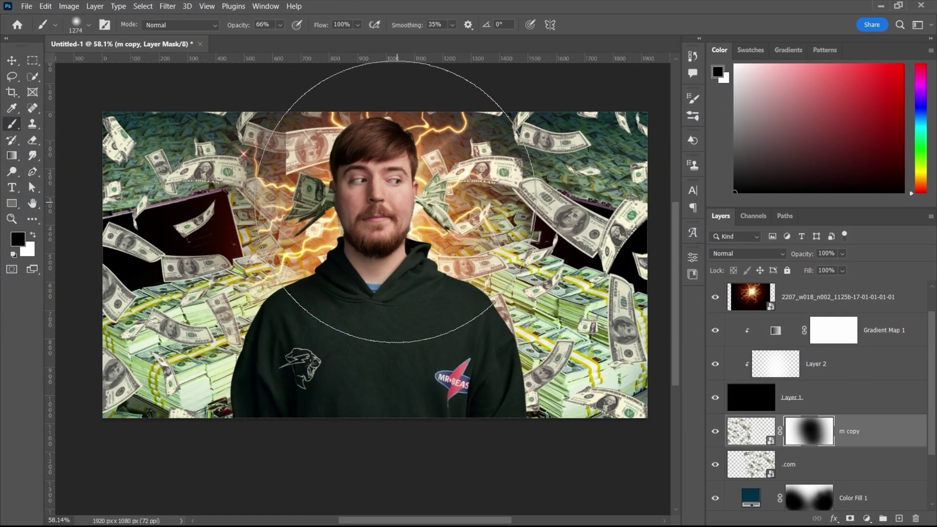
key("bracketleft")
key("bracketleft")
key("bracketleft")
key("bracketleft")
key("bracketleft")
key("bracketleft")
right_click(849, 431)
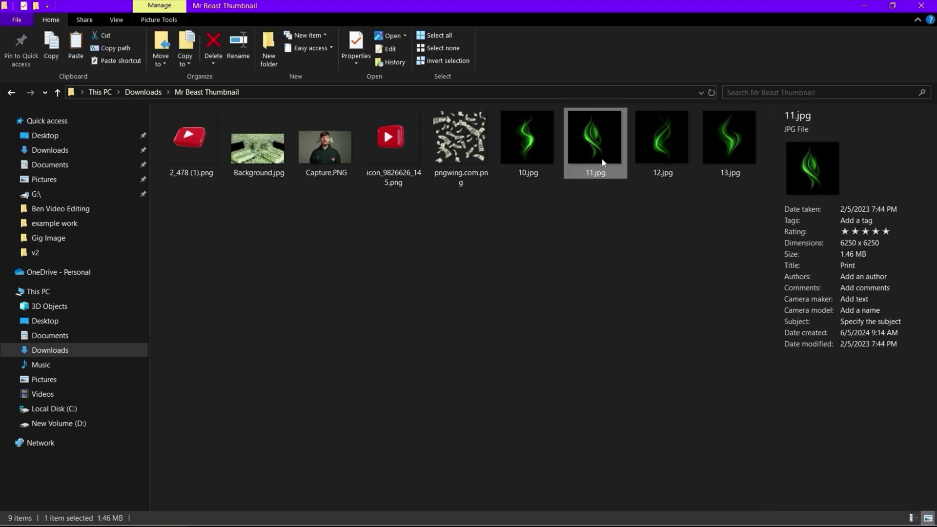
- Place the green smoke image 11.jpg from the Mr Beast Thumbnail folder and turn it to about -90 degrees
left_click_drag(604, 163, 469, 312)
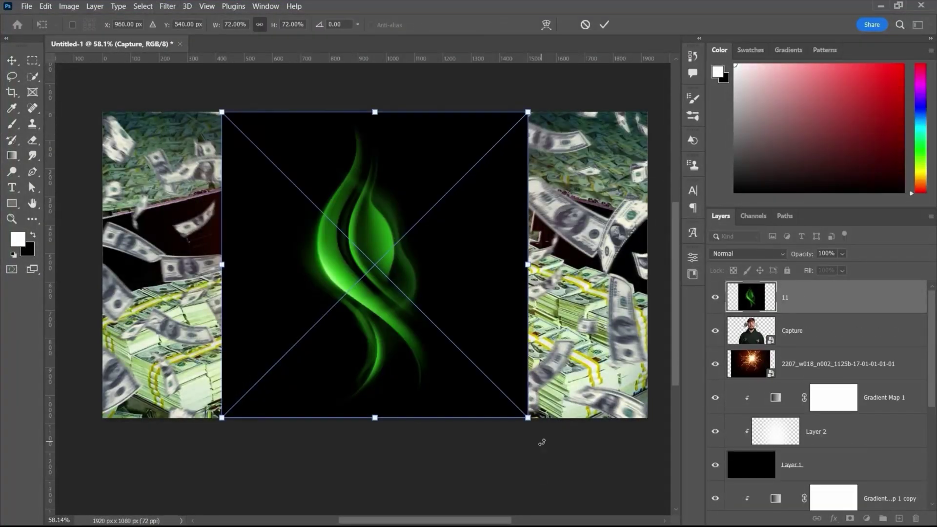
left_click_drag(539, 440, 452, 247)
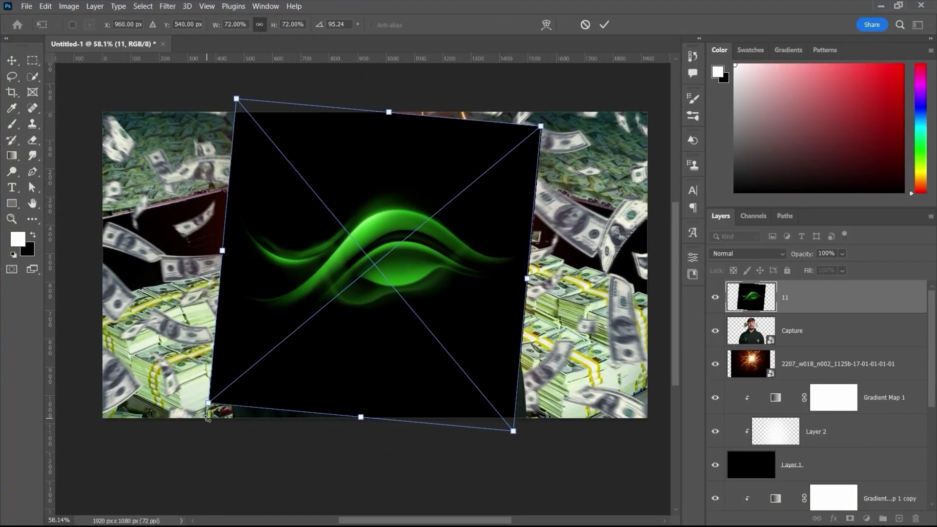
left_click_drag(207, 417, 212, 445)
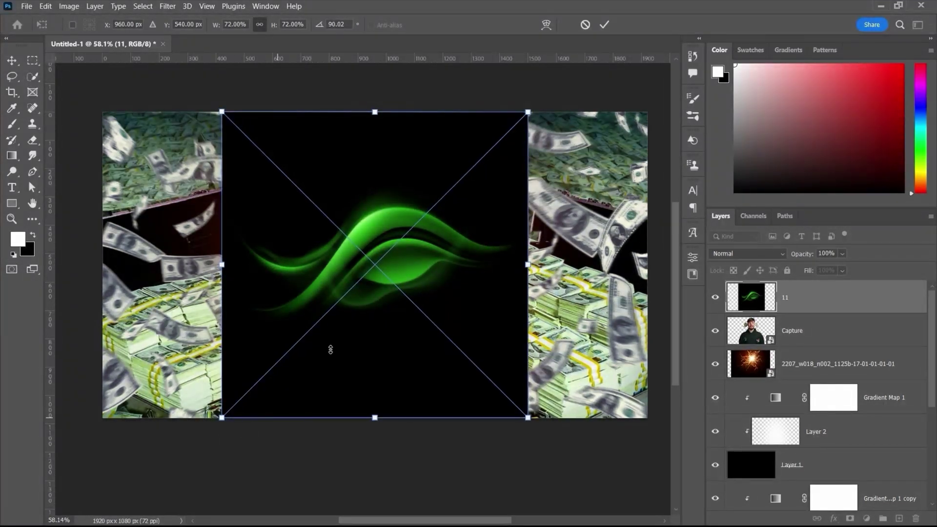
right_click(353, 324)
left_click(381, 315)
right_click(390, 298)
left_click(404, 287)
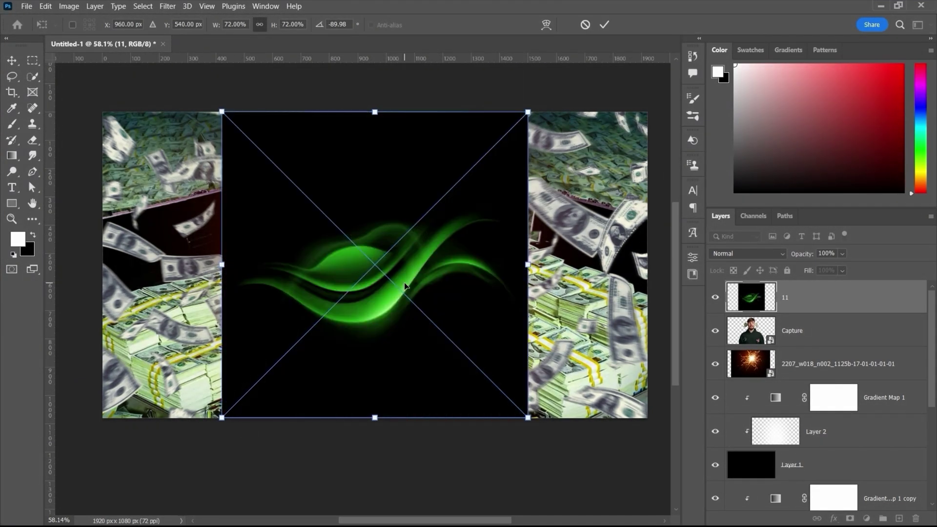
key("Return")
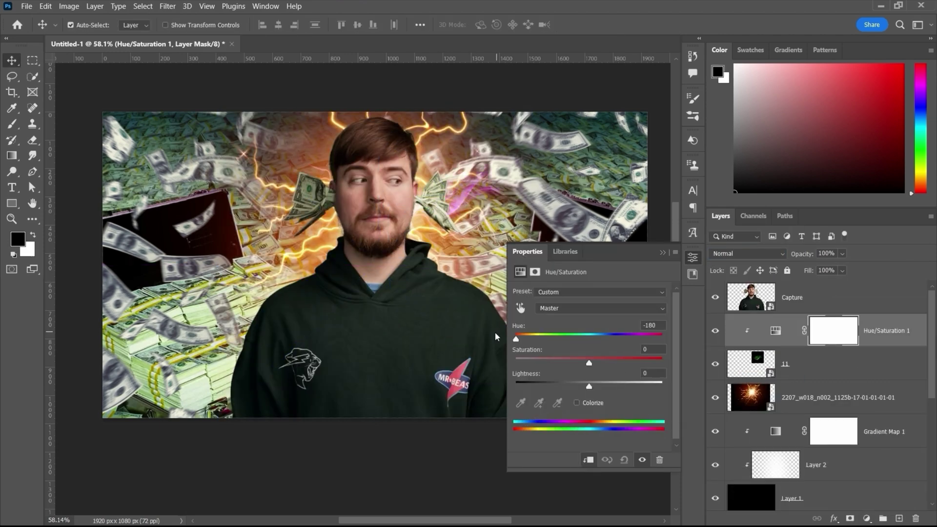
- Lower the clipped Hue/Saturation saturation to -100 for smoke layer 11 and put that layer in a group
left_click_drag(516, 338, 527, 339)
key("ctrl+g")
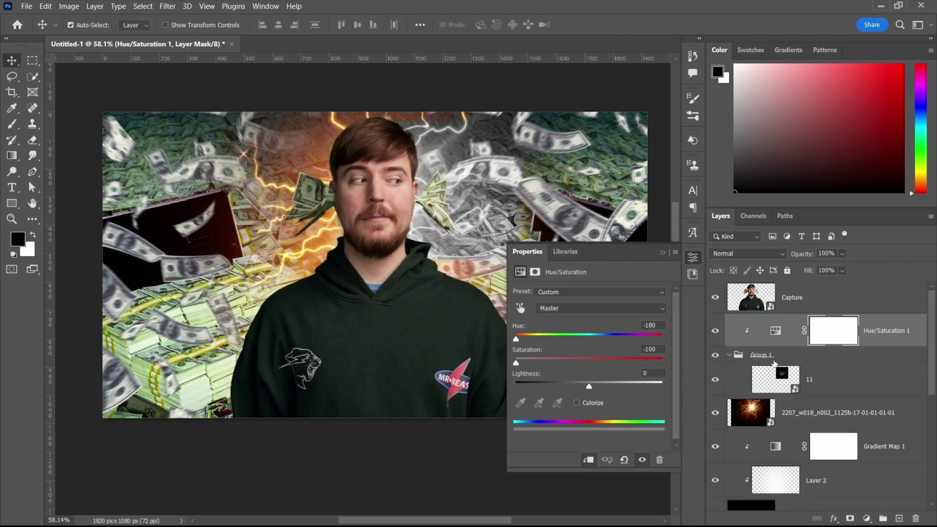
right_click(824, 387)
key("Escape")
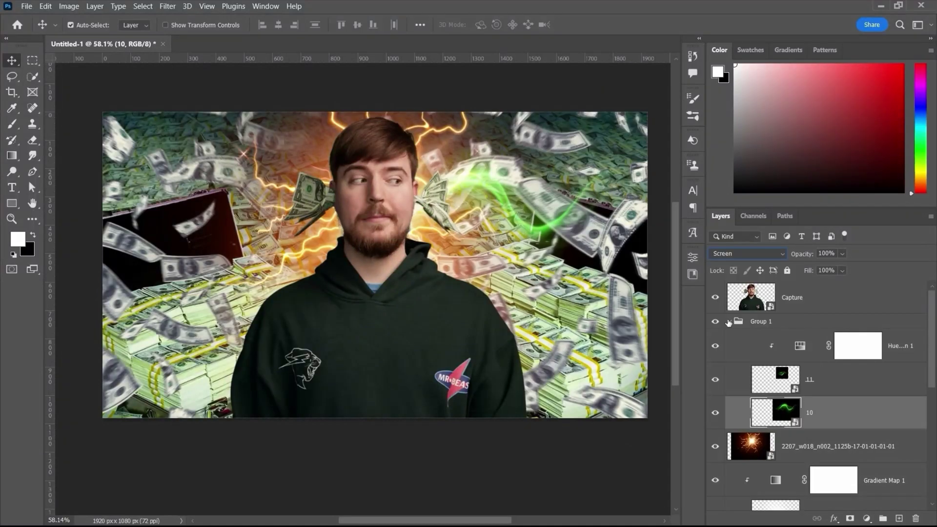
- Duplicate the green swirl layer 10 and position the copy on the opposite side of the man
key("ctrl+j")
key("ctrl+t")
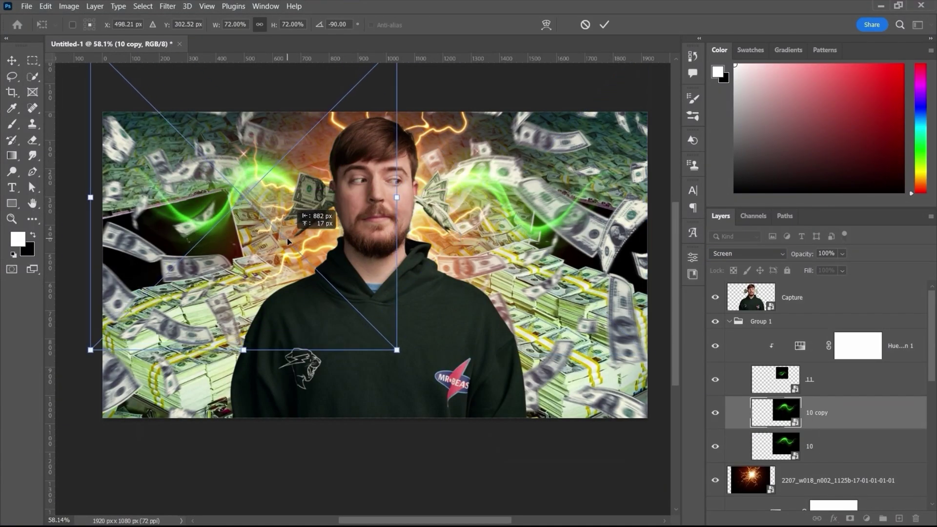
key("Return")
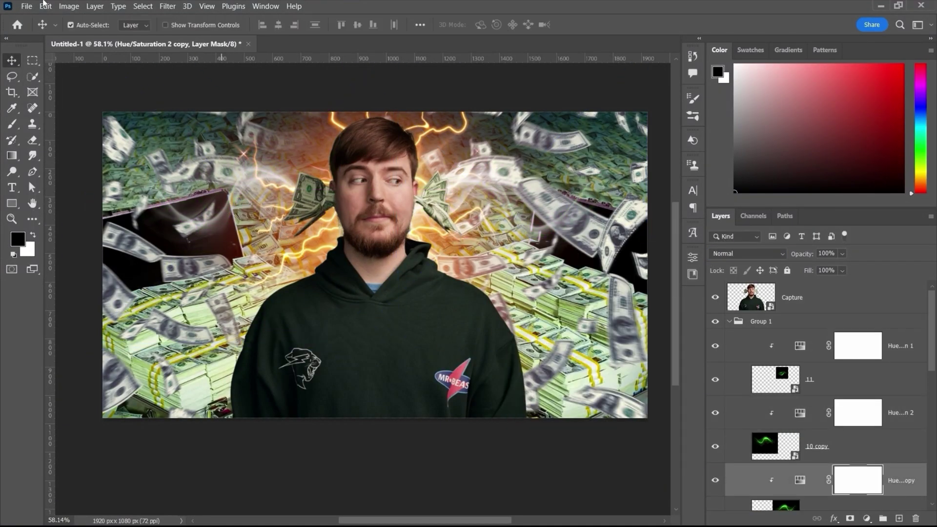
- Place the YouTube icon icon_9826626_145.png, shrink it and move it to an upper corner of the canvas
left_click(160, 4)
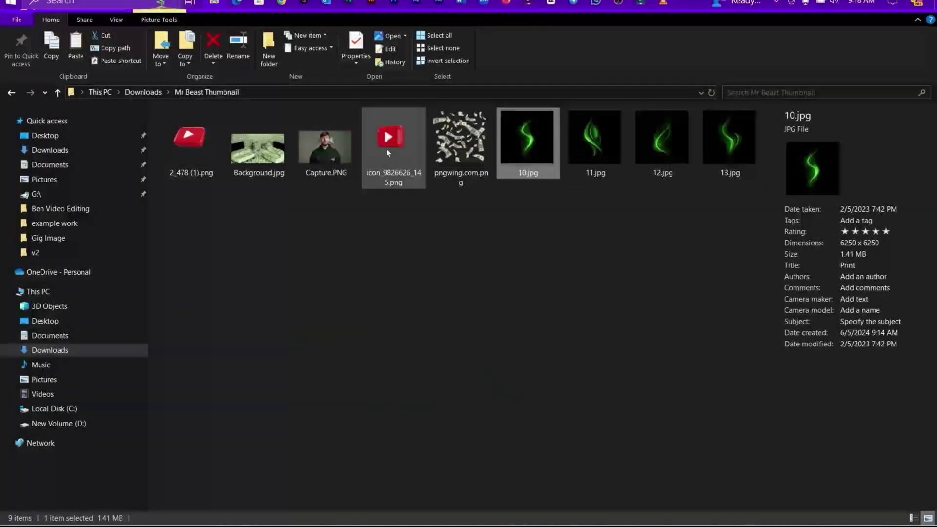
left_click_drag(386, 152, 214, 186)
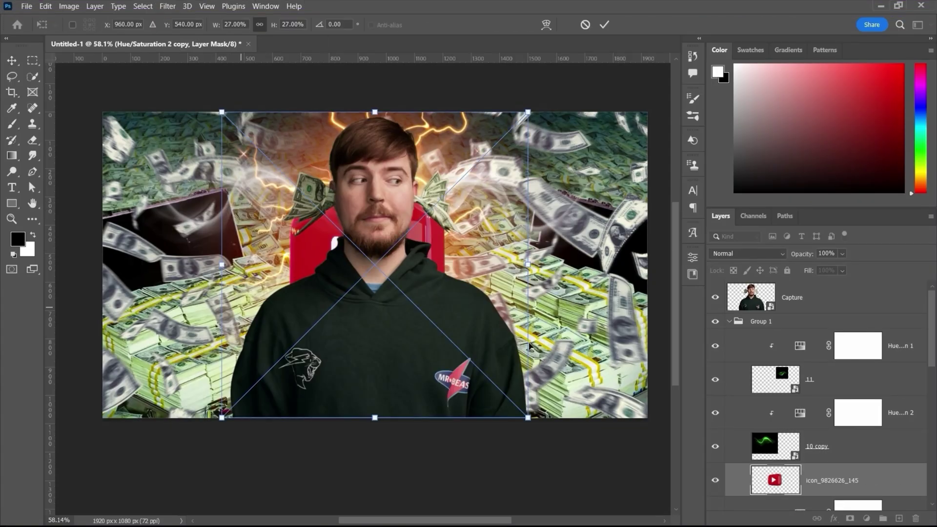
left_click_drag(528, 418, 372, 245)
left_click_drag(300, 159, 102, 146)
right_click(161, 148)
key("Escape")
key("Return")
- Duplicate the YouTube icon and arrange the pair in the two upper corners of the canvas
key("t")
key("v")
key("ctrl+t")
left_click_drag(205, 200, 507, 218)
key("Return")
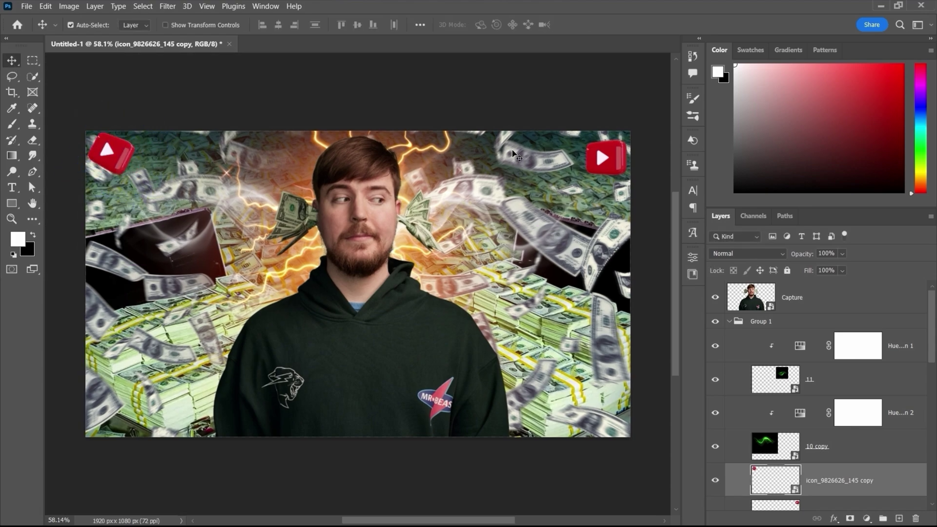
- Add 2_478 (1) icons in the lower corners and by one shoulder, plus an icon_9826626_145 copy by the other shoulder
key("alt+Tab")
left_click_drag(192, 146, 478, 304)
key("Return")
left_click_drag(108, 153, 278, 289)
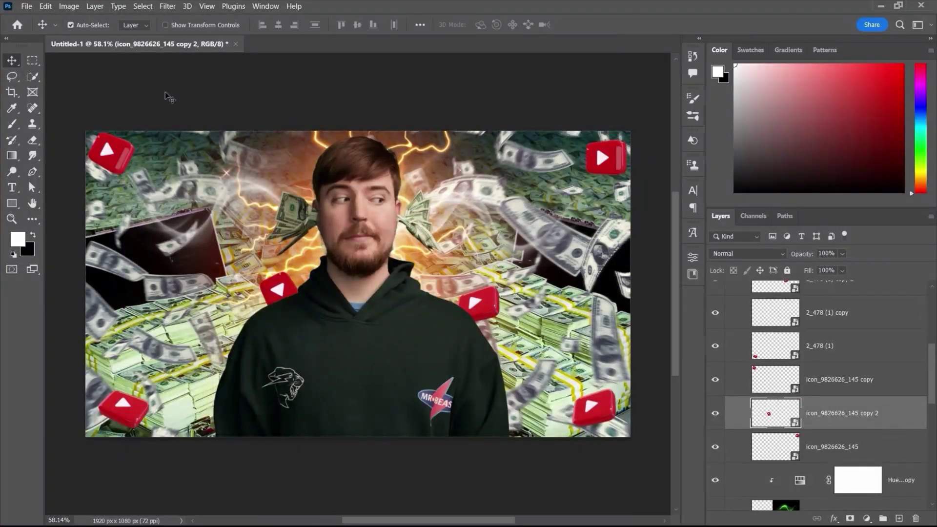
- Apply a Motion Blur with an angle of 12 degrees and a distance of 28 pixels to the second YouTube icon copy
left_click(167, 6)
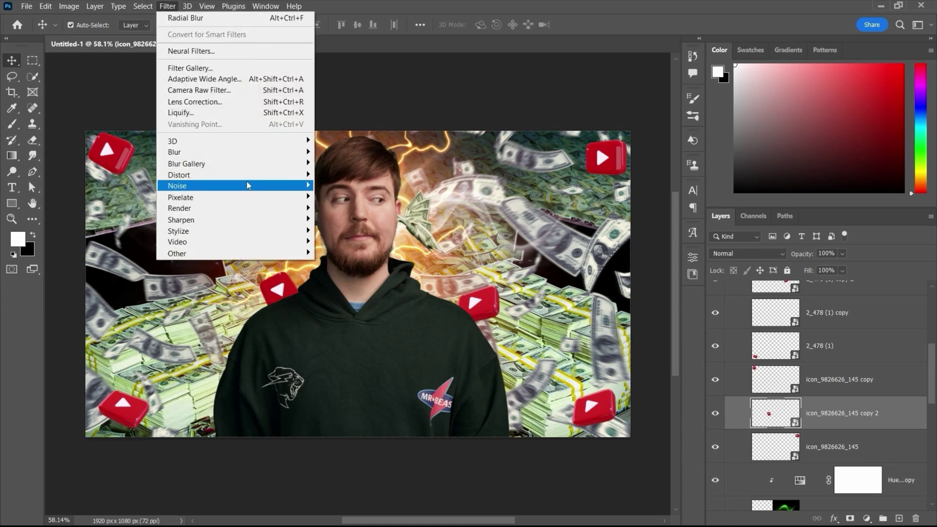
mouse_move(220, 151)
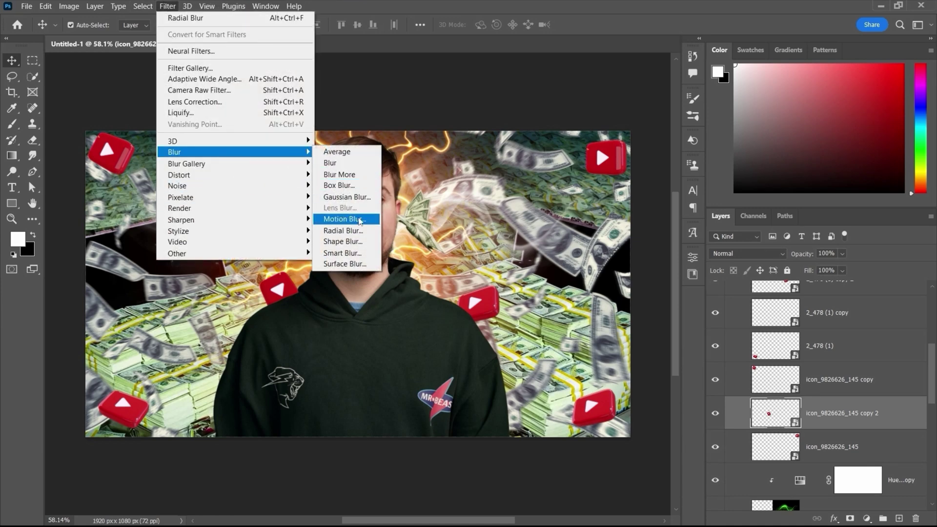
left_click(337, 217)
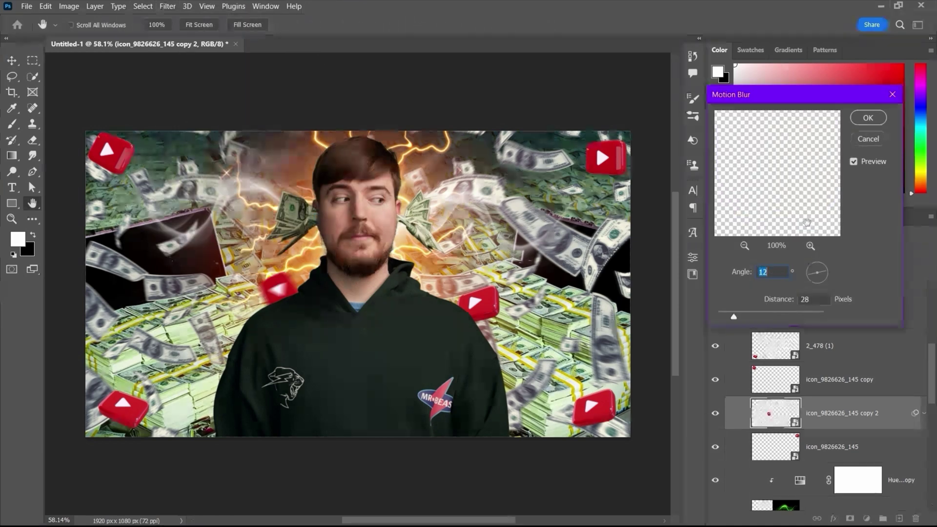
left_click(868, 118)
- Repeat the same Motion Blur on the remaining YouTube icon layers
key("ctrl+alt+f")
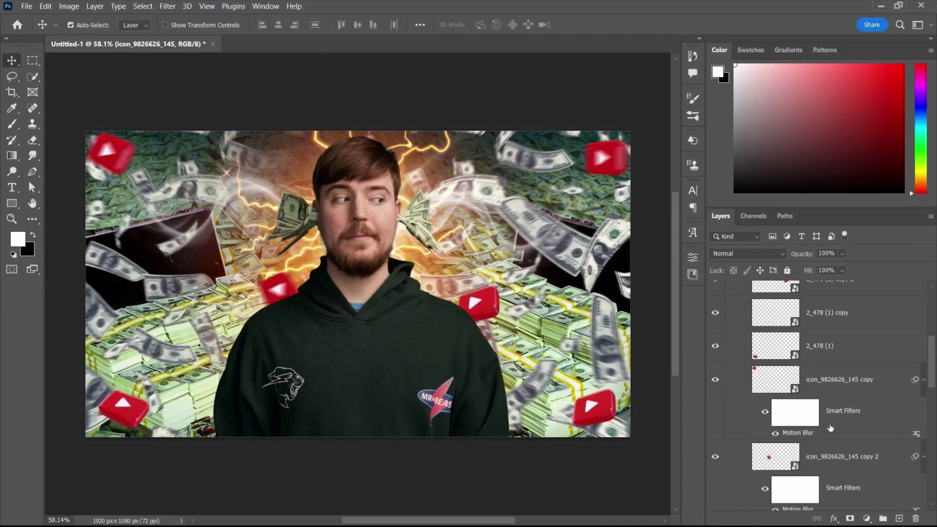
left_click(829, 347)
key("ctrl+alt+f")
left_click(828, 333)
key("ctrl+alt+f")
scroll(829, 342, "up", 5)
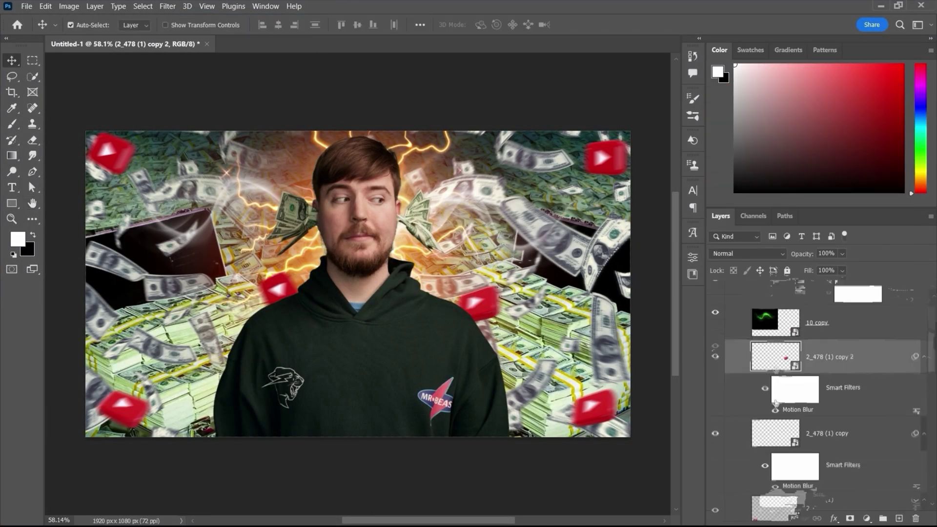
- Set the opacity of the painted glow on Layer 2 to 58%
left_click(820, 379)
left_click_drag(813, 254, 810, 257)
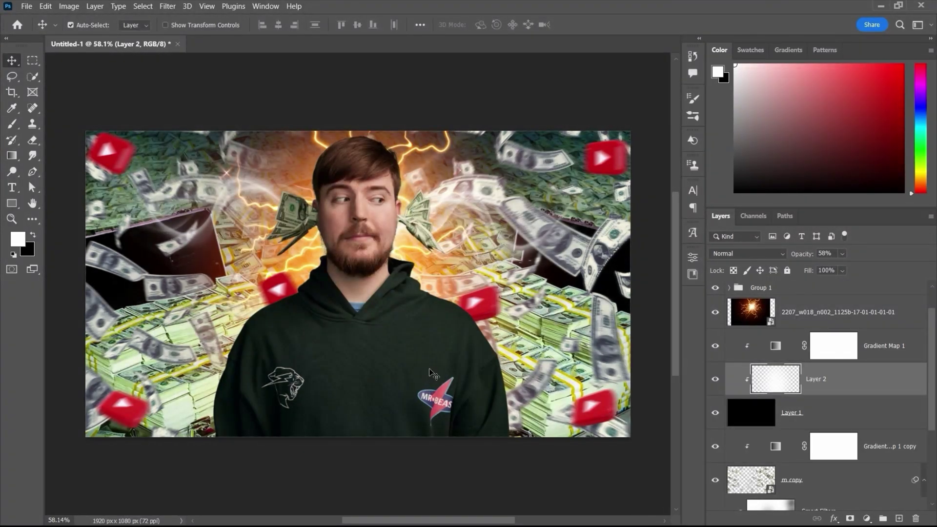
key("ctrl+v")
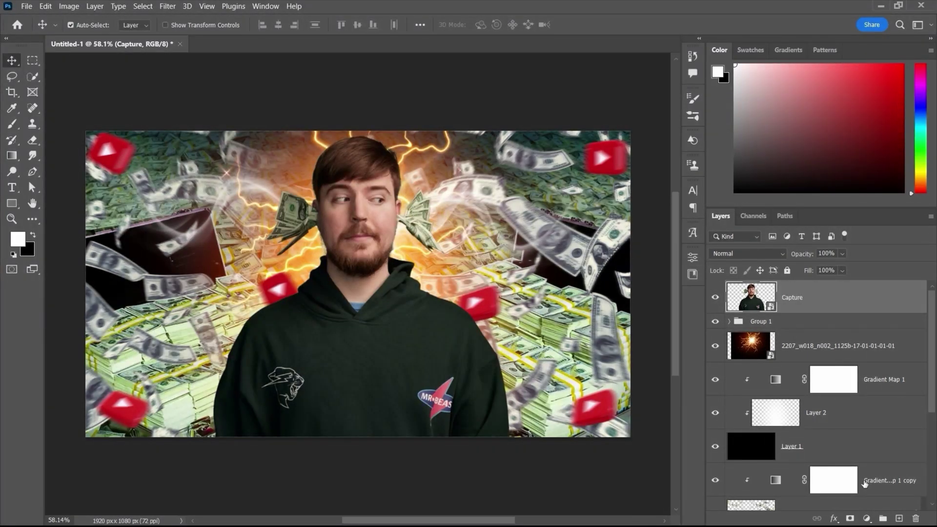
- Open the contents of the man's Capture smart object for editing
left_click(868, 519)
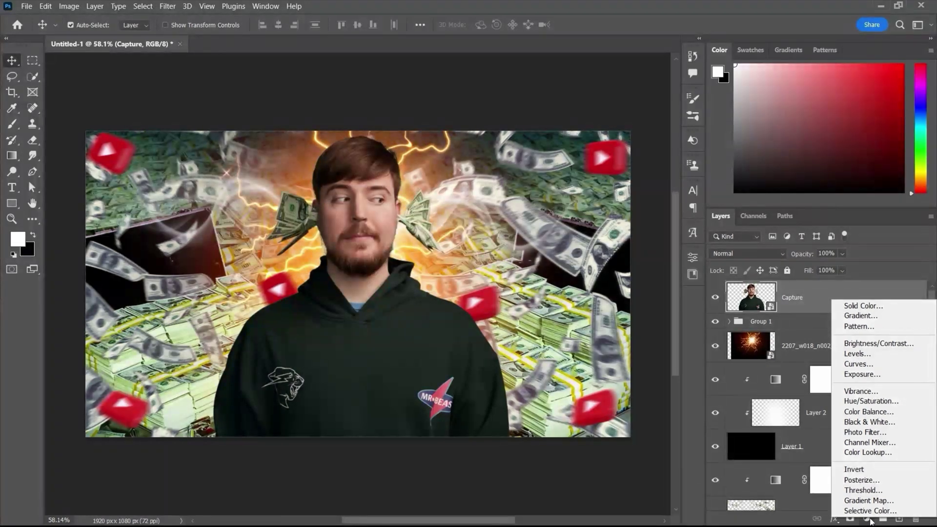
left_click(757, 310)
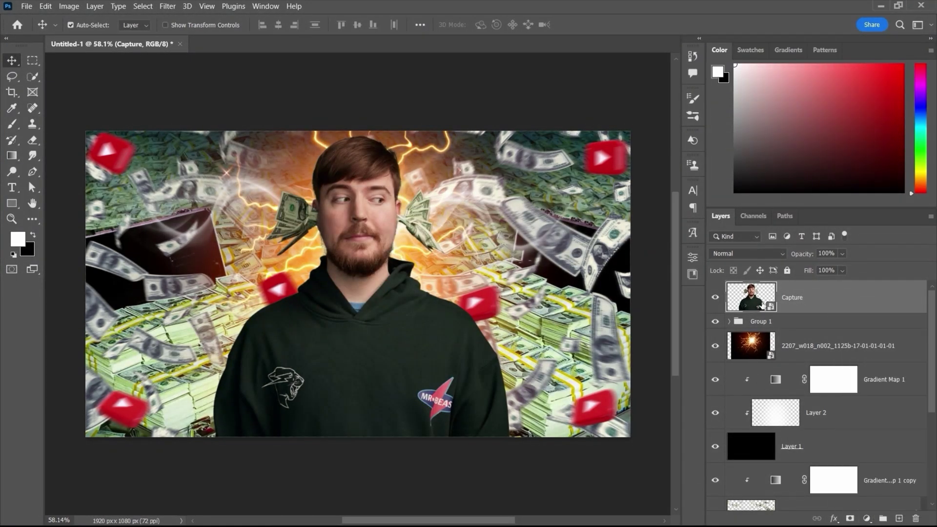
double_click(757, 307)
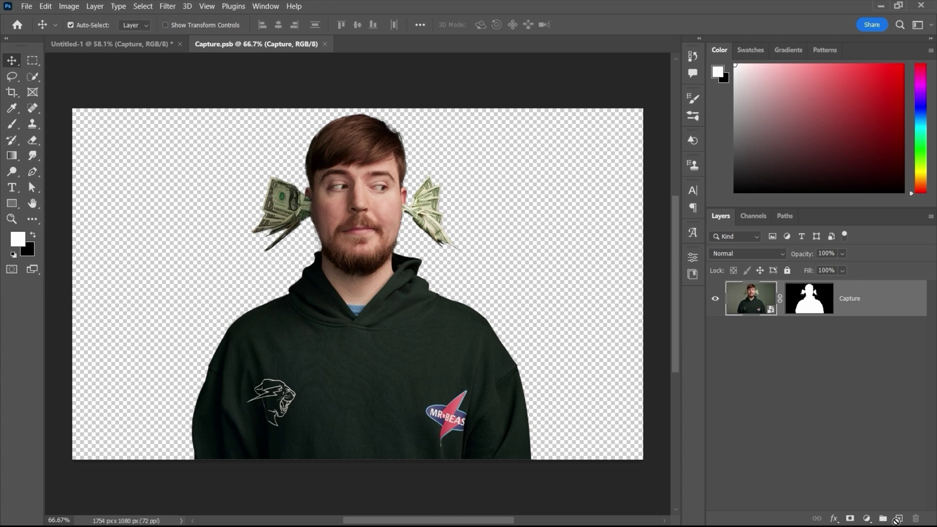
- Add a new layer beneath the cut-out man and fill it with white as a backdrop
left_click(897, 520, "ctrl")
key("ctrl+BackSpace")
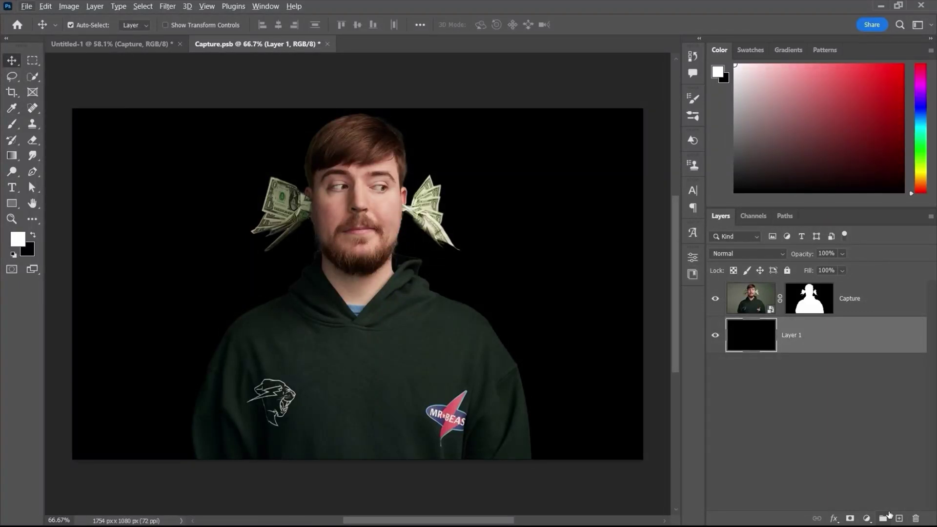
key("alt+BackSpace")
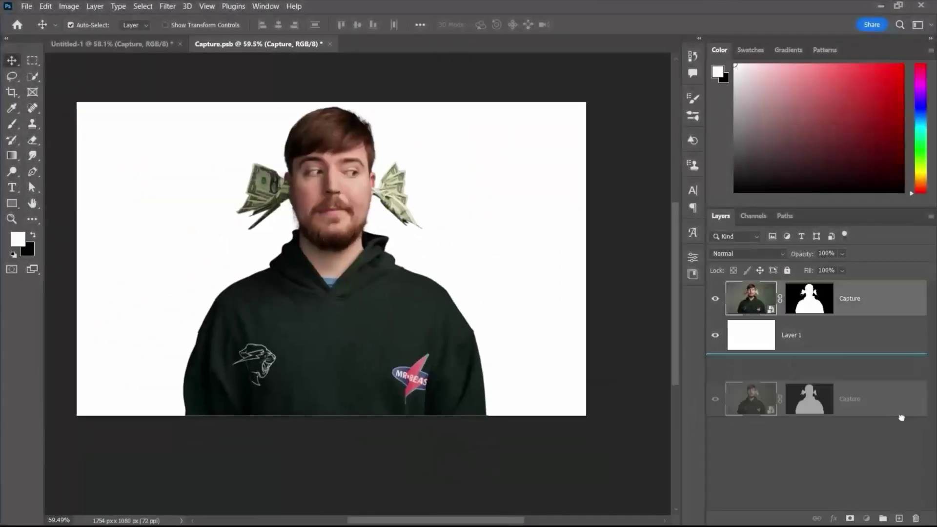
- Make a skin-smoothing copy of the Capture layer, inverted, blended as Vivid Light and softened with Gaussian Blur, hidden behind a black mask
left_click_drag(901, 419, 899, 518)
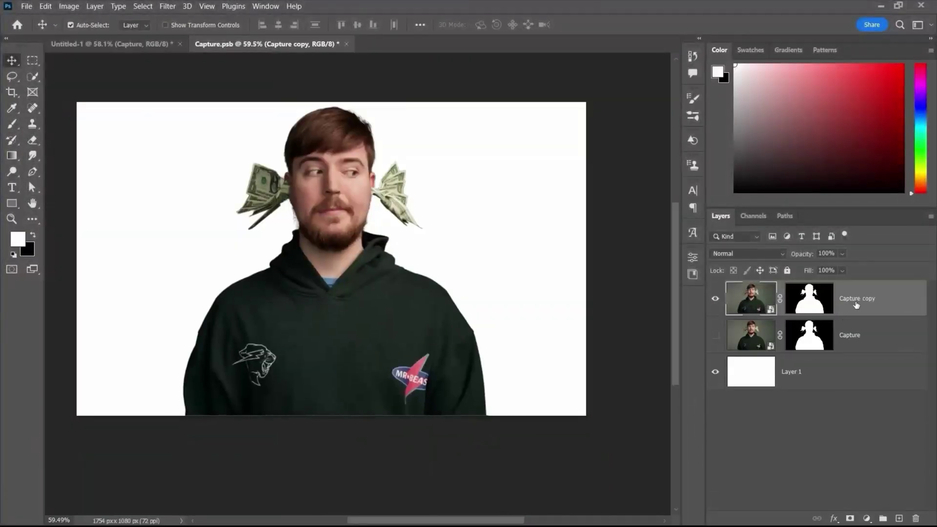
key("ctrl+i")
left_click(746, 254)
left_click(730, 383)
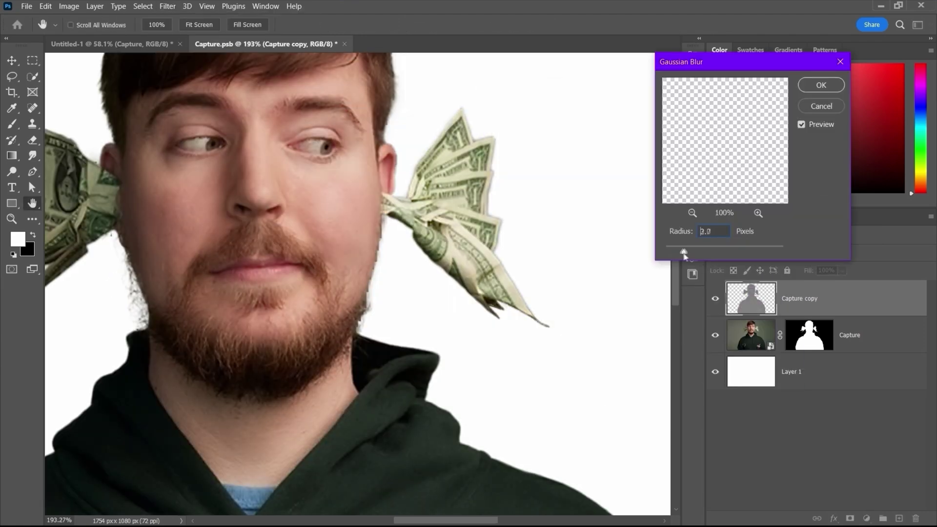
key("Return")
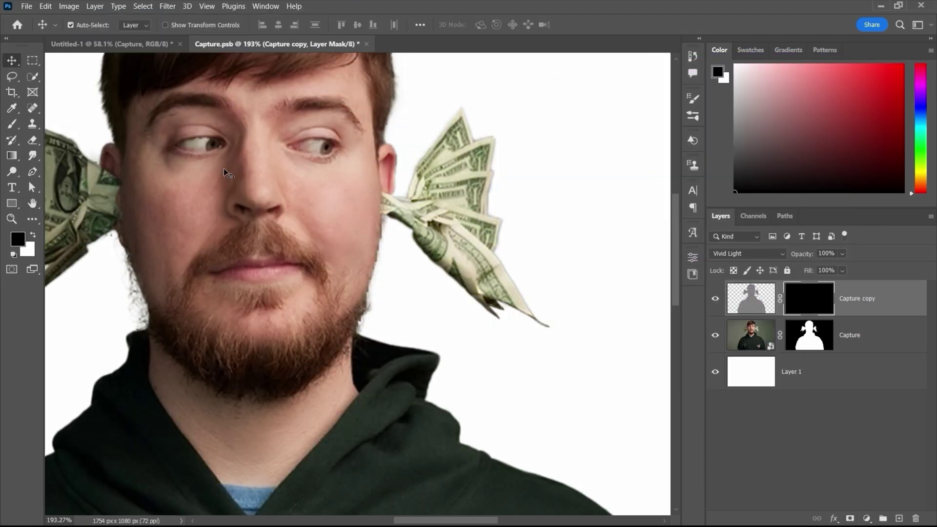
- Paint white with a soft brush on the Capture copy's mask over the man's facial skin to smooth it
key("b")
scroll(321, 288, "up", 3)
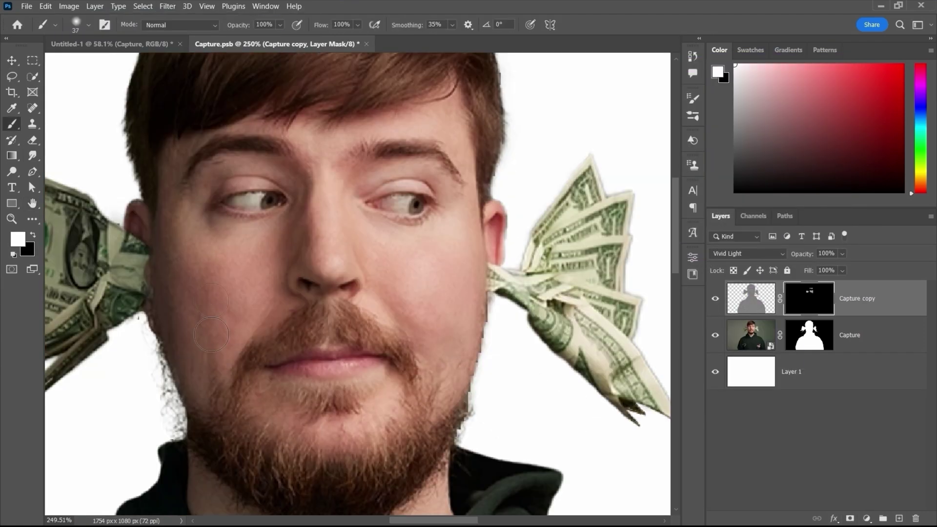
scroll(247, 201, "up", 2)
scroll(353, 279, "down", 5)
scroll(340, 322, "right", 2)
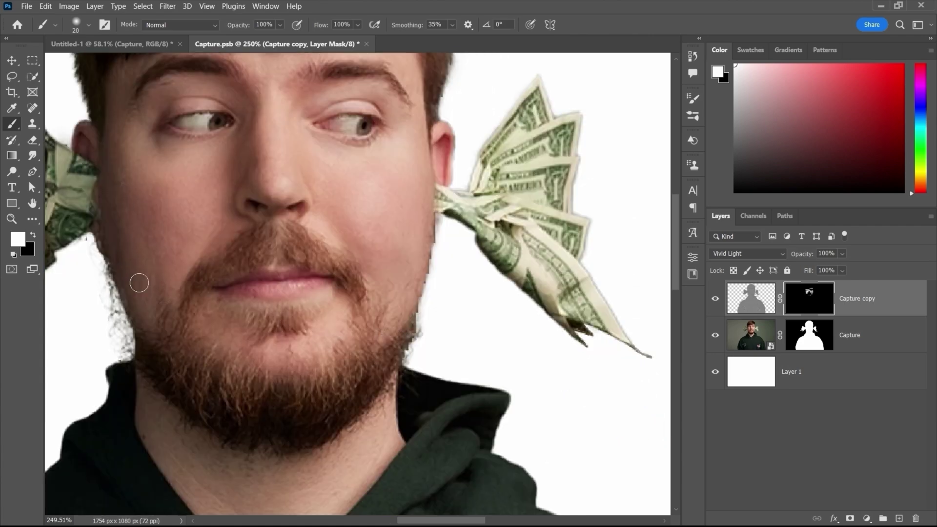
scroll(139, 283, "up", 2)
scroll(139, 283, "up", 1)
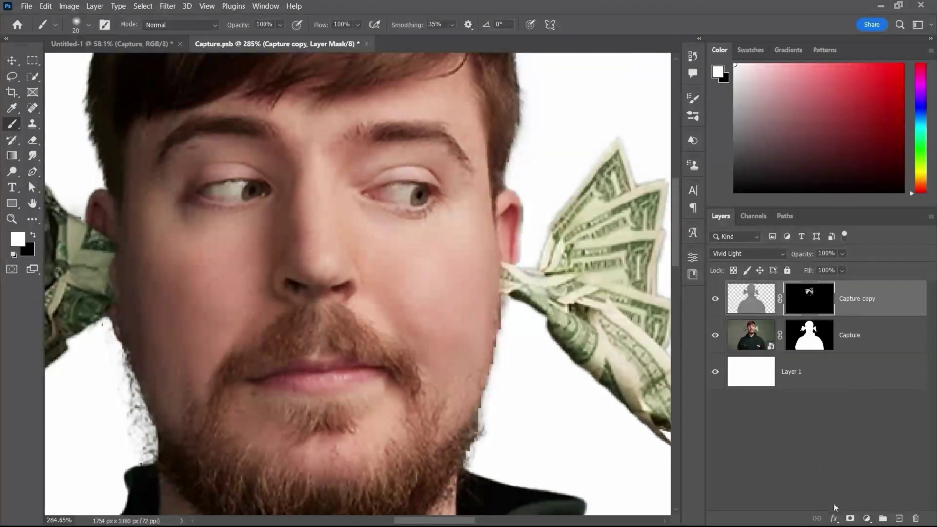
- Add a Curves adjustment that raises the midtones and invert its mask to black
left_click(866, 519)
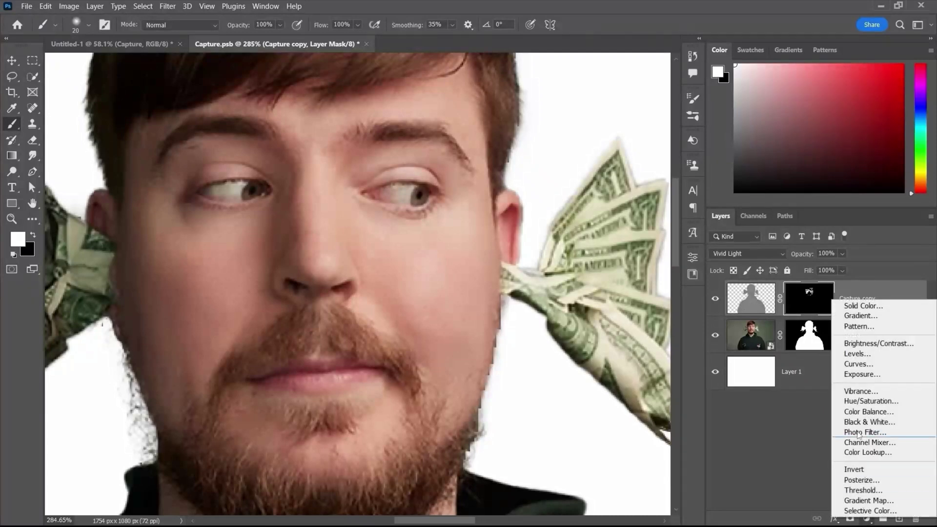
left_click(873, 364)
left_click_drag(600, 382, 584, 372)
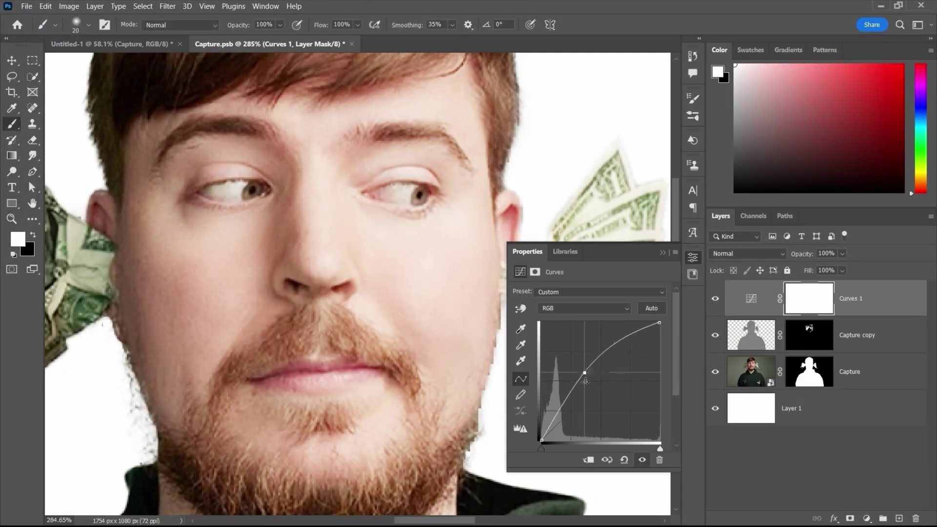
left_click(69, 5)
mouse_move(98, 35)
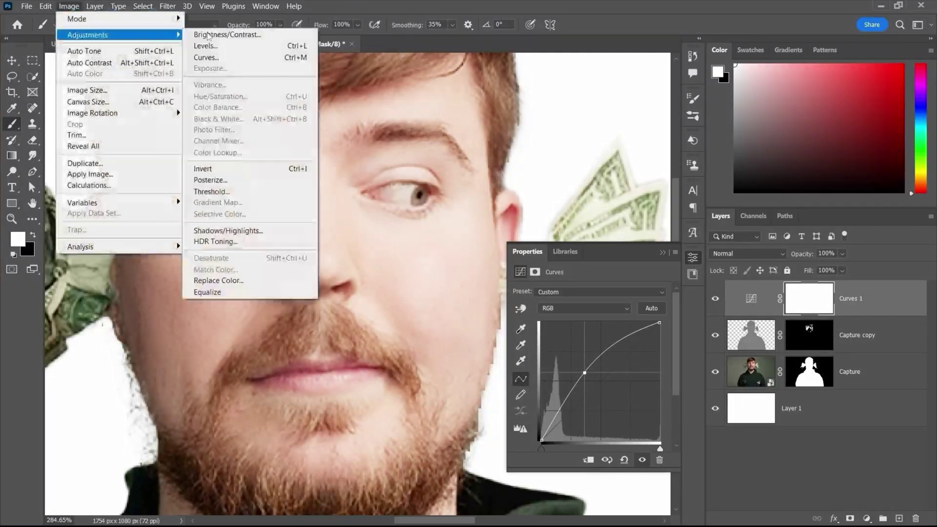
left_click(221, 168)
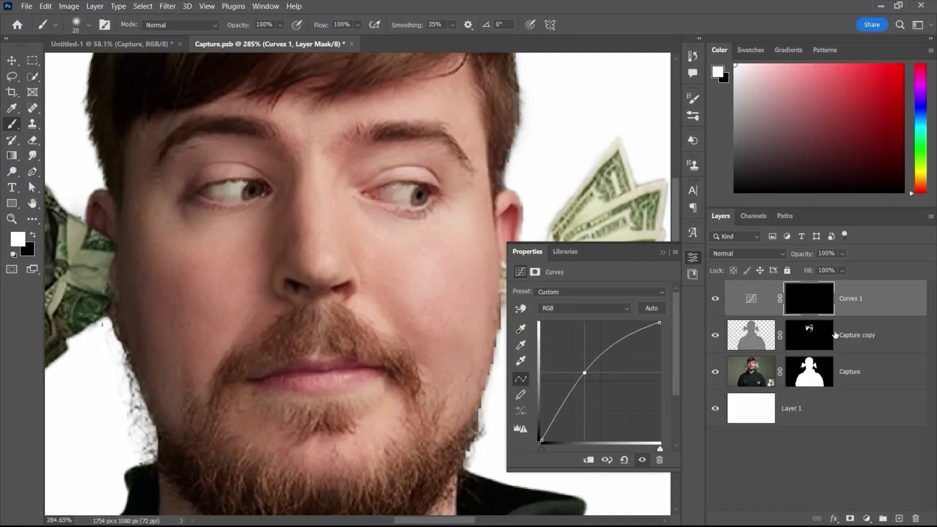
- Brighten the whites of both eyes by painting on the Curves 1 mask with a small white brush at 42% opacity
scroll(443, 240, "up", 3)
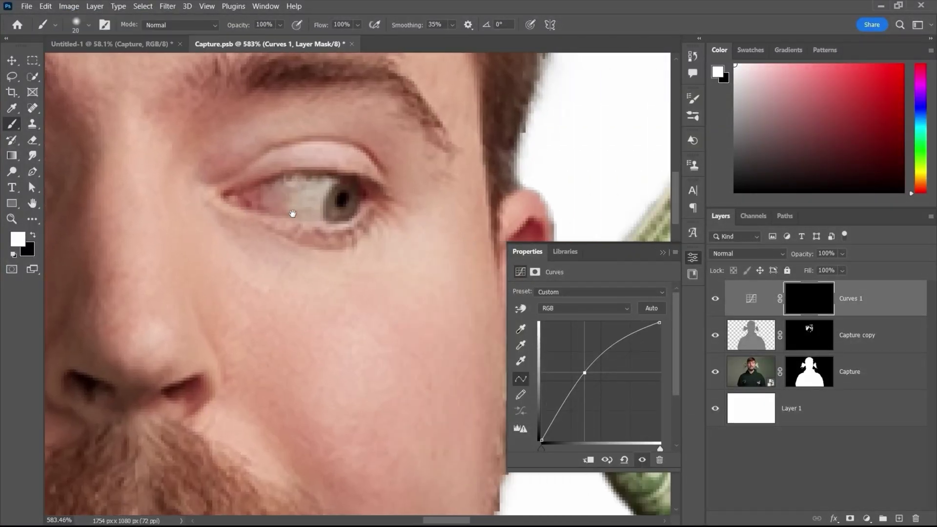
left_click_drag(304, 212, 314, 186)
scroll(313, 186, "up", 4)
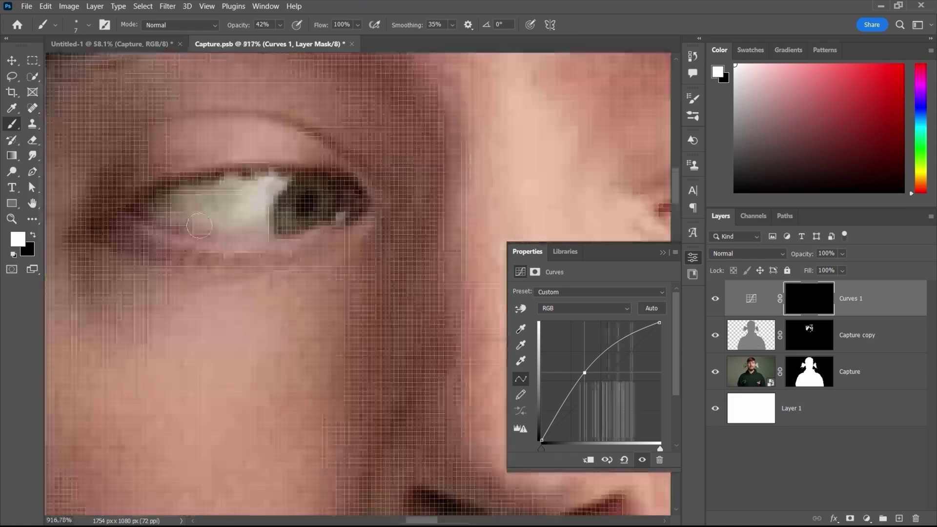
key("[")
key("[")
key("[")
key("[")
scroll(287, 210, "down", 10)
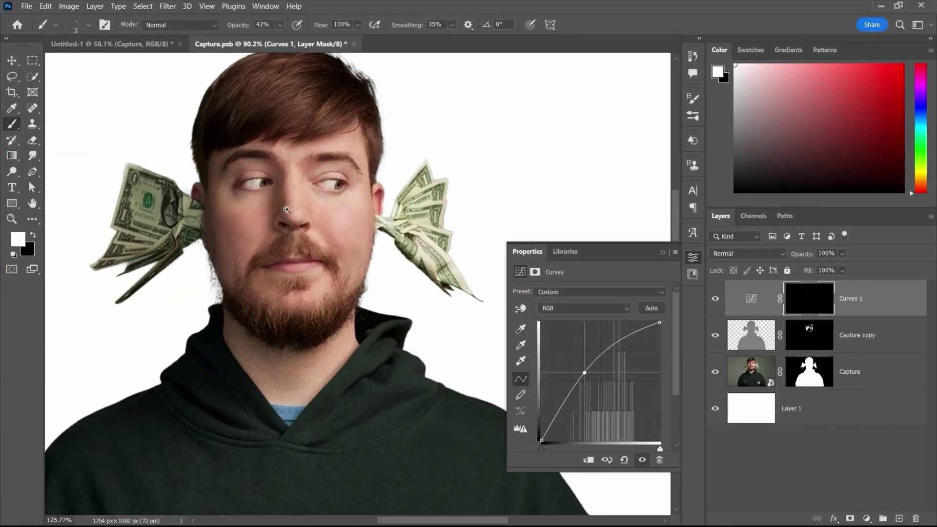
- Add a second Curves adjustment with slightly raised midtones and invert its mask to black
left_click_drag(585, 373, 594, 368)
left_click(69, 6)
left_click(199, 169)
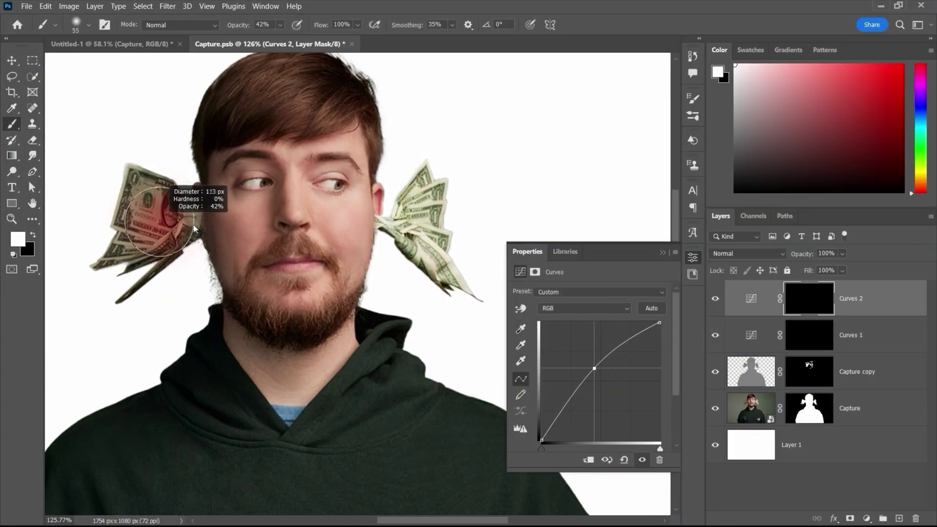
- Paint soft white areas on the Curves 2 mask at 42% opacity to brighten the face and the bills by the ears
scroll(293, 195, "up", 2)
left_click_drag(253, 186, 332, 186)
scroll(271, 220, "down", 5)
scroll(271, 220, "up", 5)
key("[")
key("[")
key("[")
key("[")
key("[")
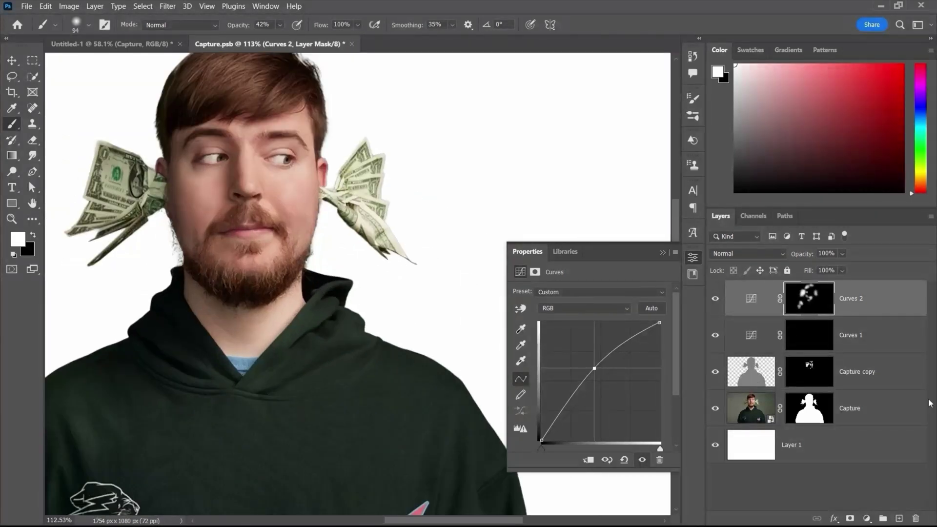
- Group the Capture layer, its smoothing copy and both Curves adjustments, and deselect all layers
left_click(887, 407, "shift")
key("ctrl+g")
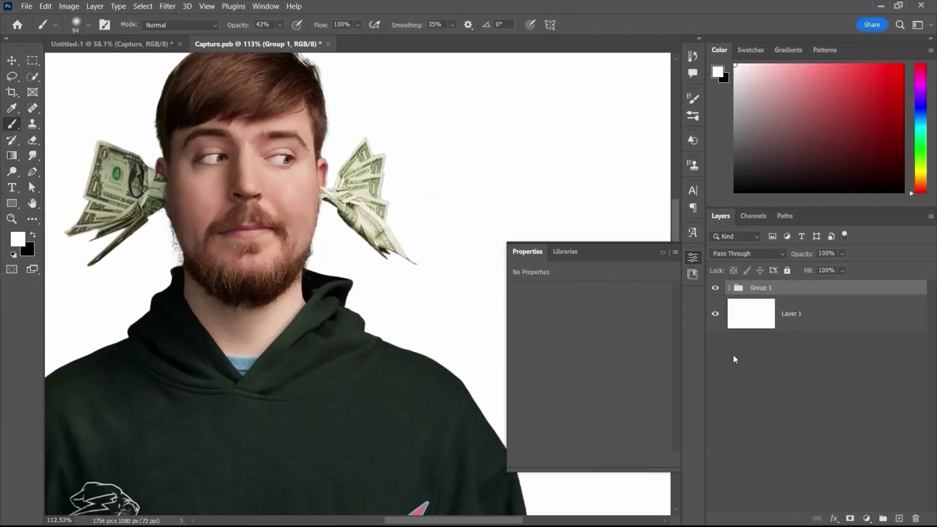
left_click(733, 354)
scroll(241, 172, "up", 1)
scroll(244, 190, "up", 1)
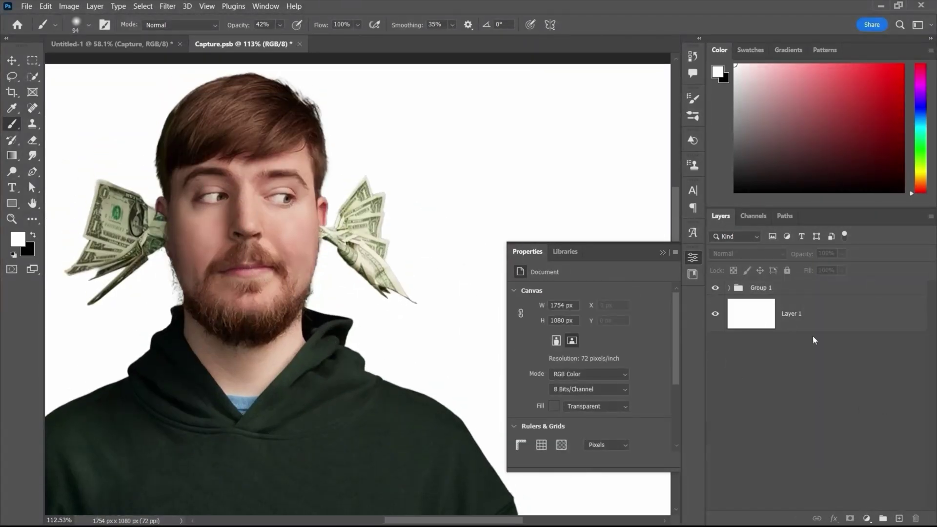
- Add a Curves adjustment above Group 1, set its blend mode to Linear Dodge (Add) and invert its mask to black
key("alt+period")
left_click(867, 518)
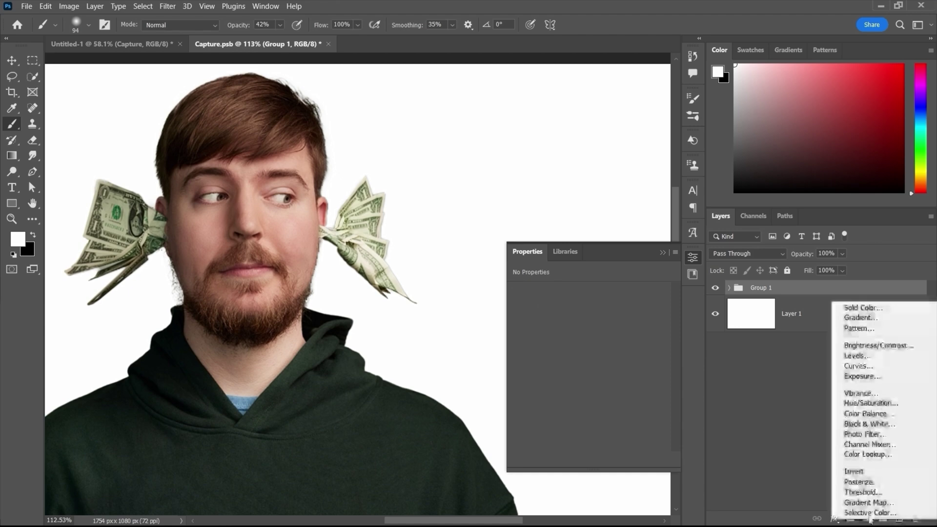
left_click(868, 367)
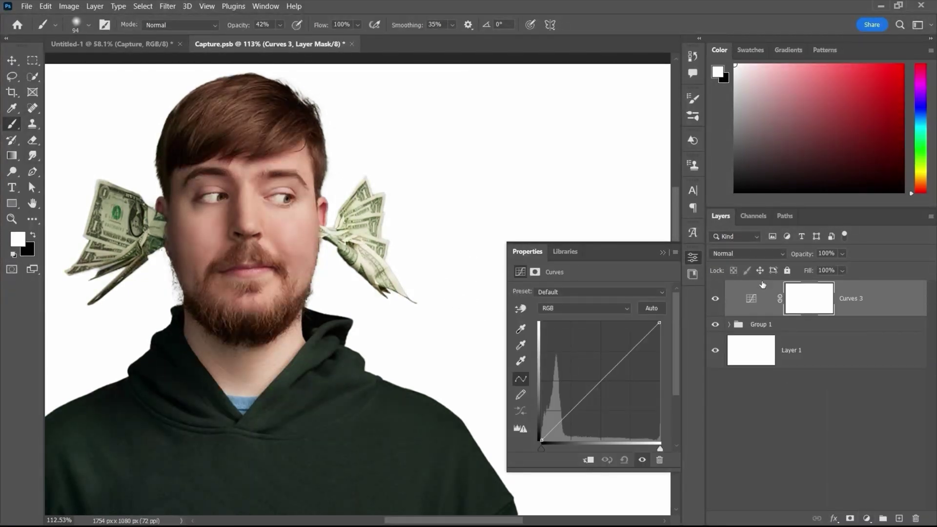
left_click(748, 253)
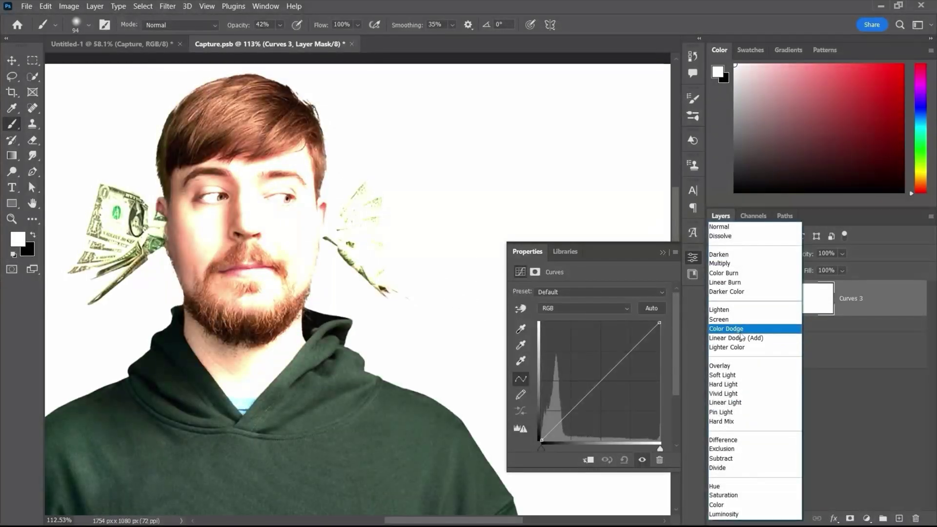
left_click(742, 338)
key("ctrl+i")
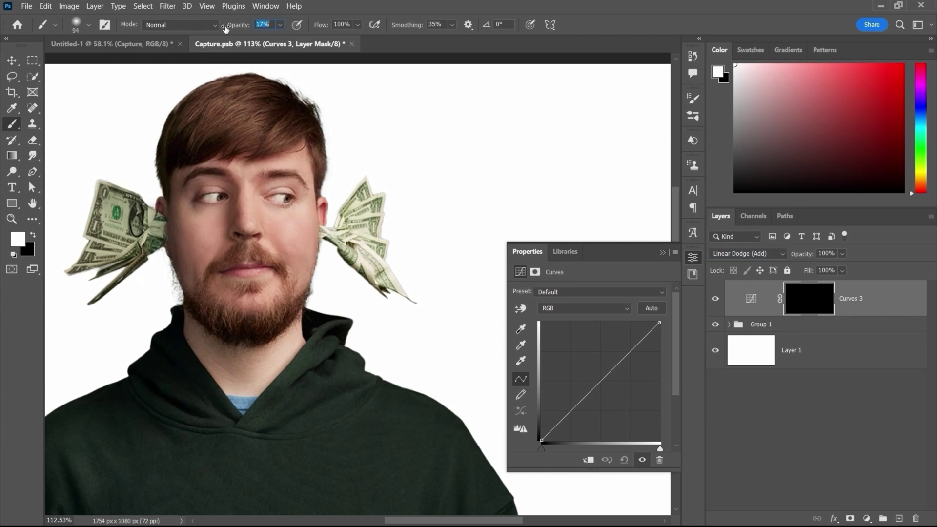
- Paint facial highlights on the Curves 3 mask with a soft white brush at 11% opacity
left_click_drag(199, 223, 202, 237)
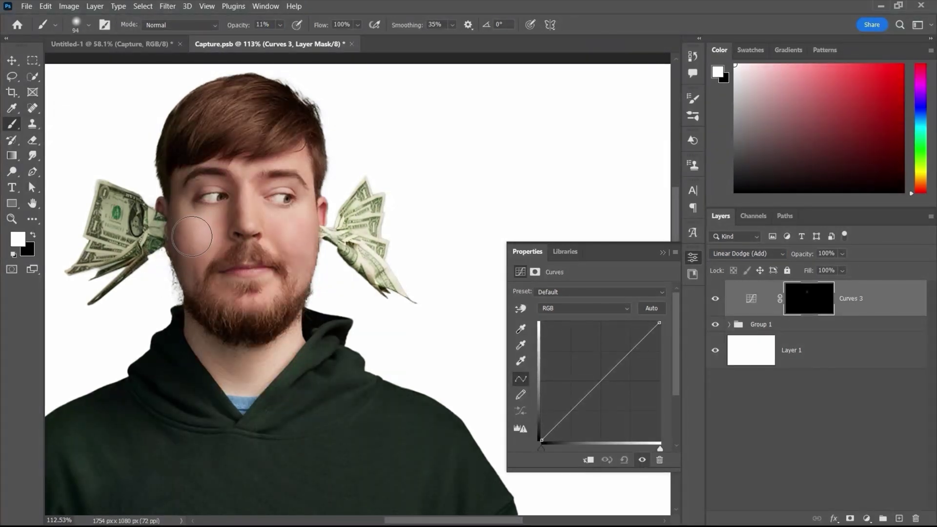
scroll(290, 234, "down", 2)
scroll(284, 201, "up", 3)
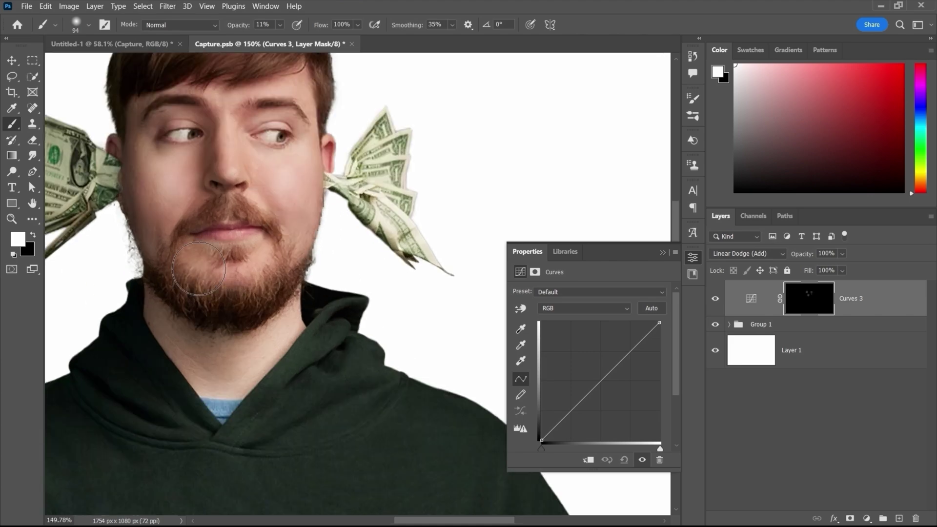
scroll(314, 189, "up", 2)
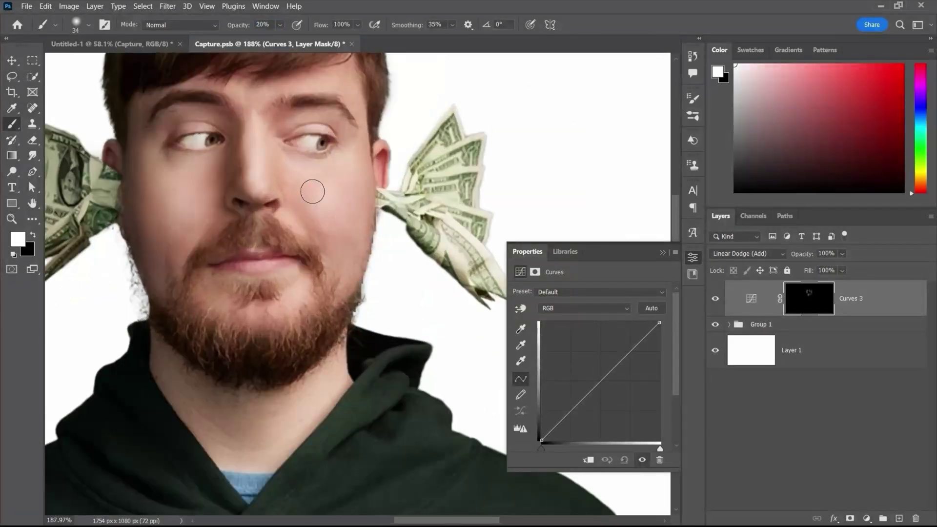
- Paint highlights along the hoodie's shoulders, sleeves and folds on the Curves 3 mask with a larger brush at 20% opacity
scroll(231, 345, "down", 2)
key("2")
key("bracketright")
key("bracketright")
key("bracketright")
key("bracketright")
key("bracketright")
scroll(240, 374, "down", 5)
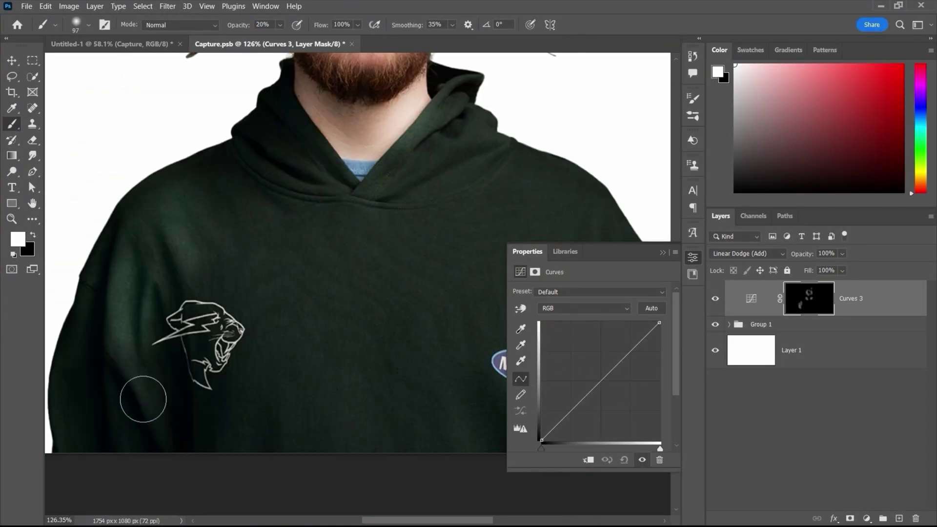
key("5")
key("1")
scroll(279, 142, "up", 4)
scroll(209, 285, "down", 3)
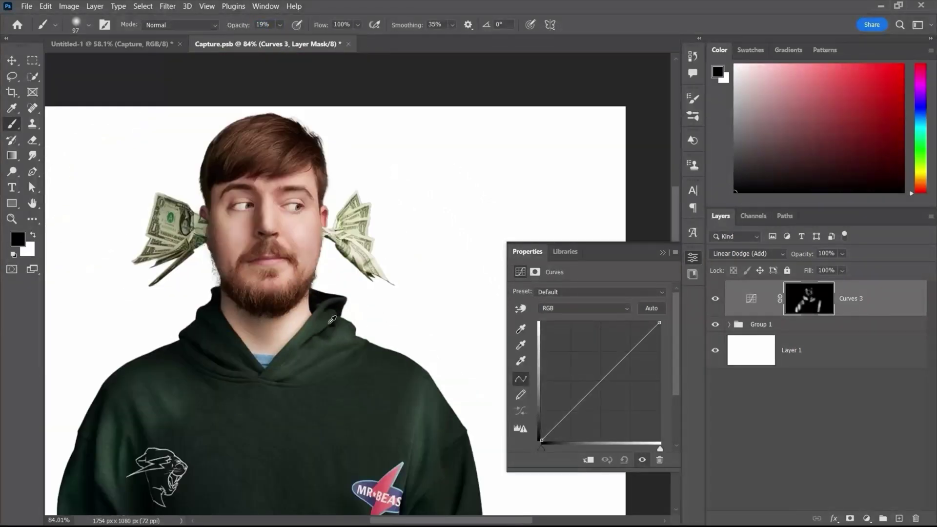
- Tone down excess highlights by painting black on the Curves 3 mask at 19% opacity
scroll(209, 285, "up", 10)
key("x")
scroll(288, 217, "down", 2)
scroll(289, 217, "down", 5)
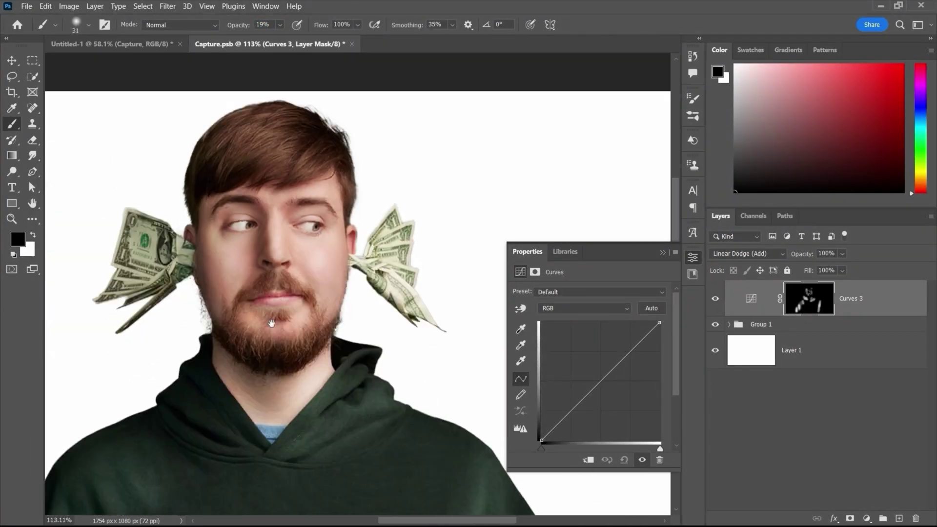
scroll(278, 293, "up", 5)
scroll(278, 293, "down", 5)
scroll(279, 293, "up", 2)
- Duplicate the Curves 3 adjustment with a fresh black mask and paint highlights into the hair at 37% brush opacity
key("ctrl+j")
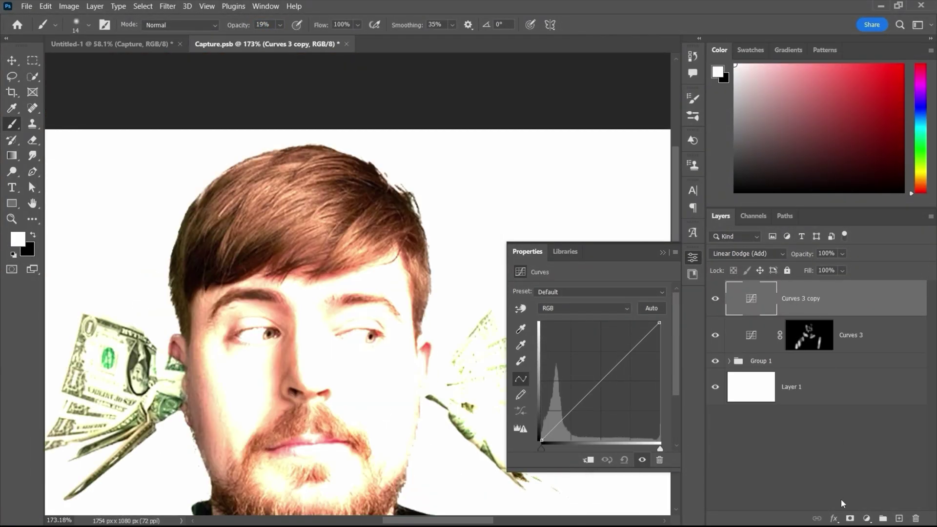
left_click(850, 517, "alt")
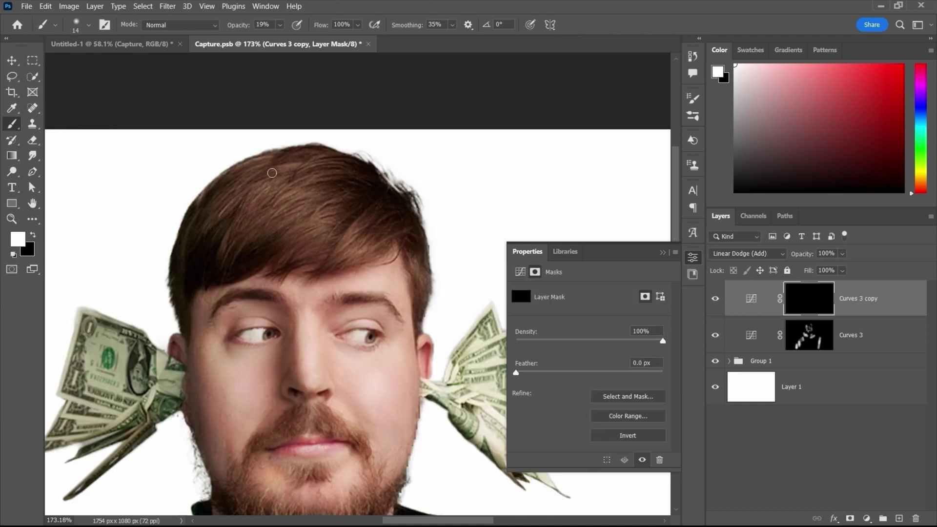
right_click(278, 201, "alt")
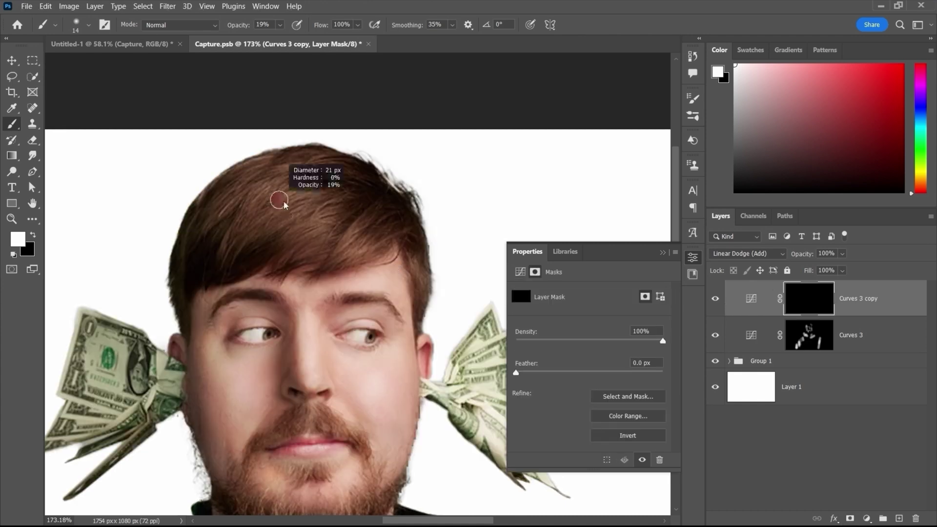
scroll(201, 236, "down", 2)
left_click_drag(230, 26, 239, 26)
right_click(408, 195, "alt")
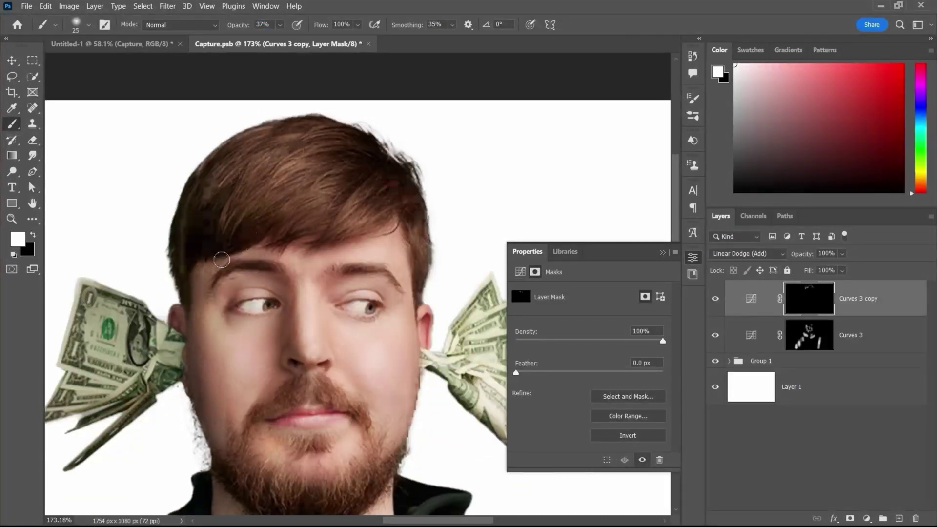
scroll(219, 257, "down", 3)
mouse_move(312, 146)
left_mouse_down()
mouse_move(291, 166)
mouse_move(380, 161)
mouse_move(251, 128)
left_mouse_up()
- Paint fine highlights into the beard on the Curves 3 copy mask with a 12 px brush at 37% opacity
scroll(251, 128, "down", 5)
left_click_drag(388, 264, 343, 334)
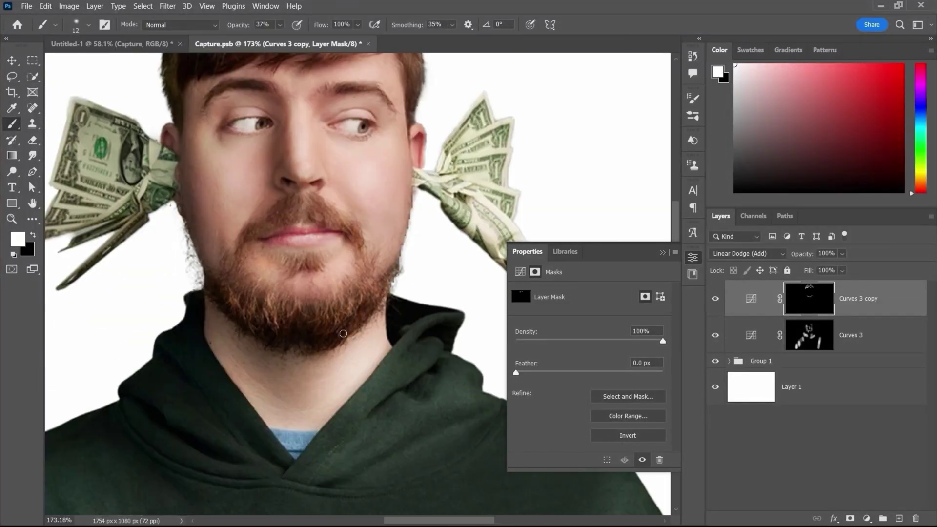
scroll(209, 259, "down", 5, "alt")
scroll(293, 161, "up", 3, "alt")
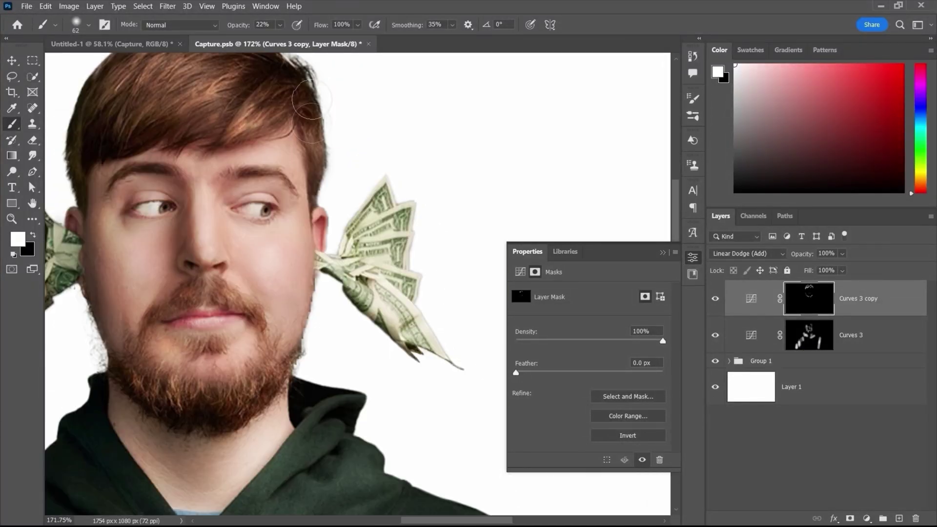
- Tone down the highlights on the Curves 3 copy mask by painting black with a 36 px brush at 22% opacity
scroll(293, 161, "down", 3, "alt")
scroll(293, 161, "up", 2, "alt")
scroll(293, 161, "down", 1, "alt")
key("x")
right_click(293, 161, "alt")
key("2")
key("2")
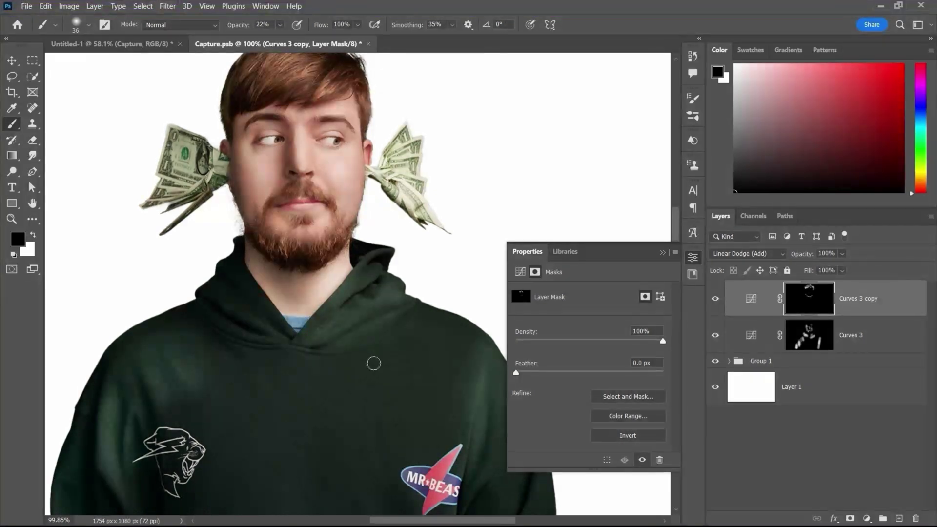
scroll(343, 260, "down", 2, "alt")
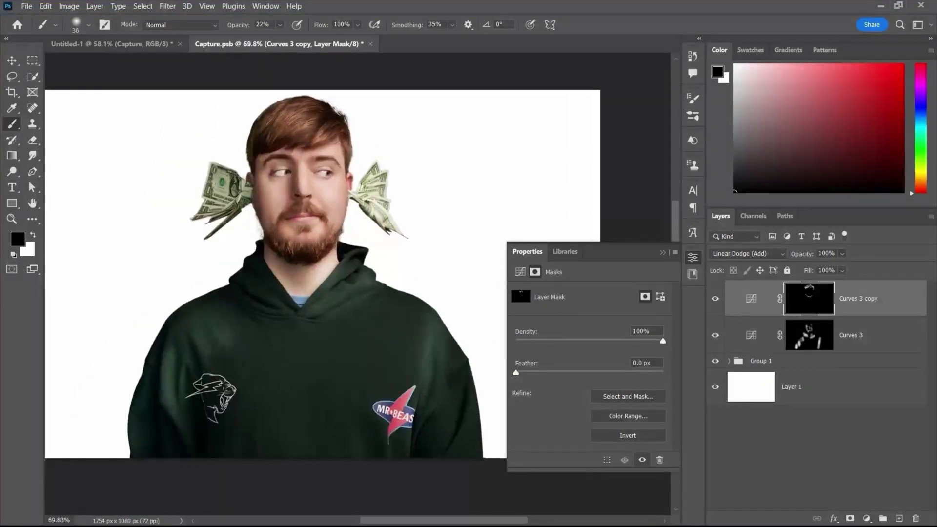
- Add a new Curves adjustment above Curves 3 copy and set its blend mode to Linear Burn
left_click(867, 519)
left_click(844, 375)
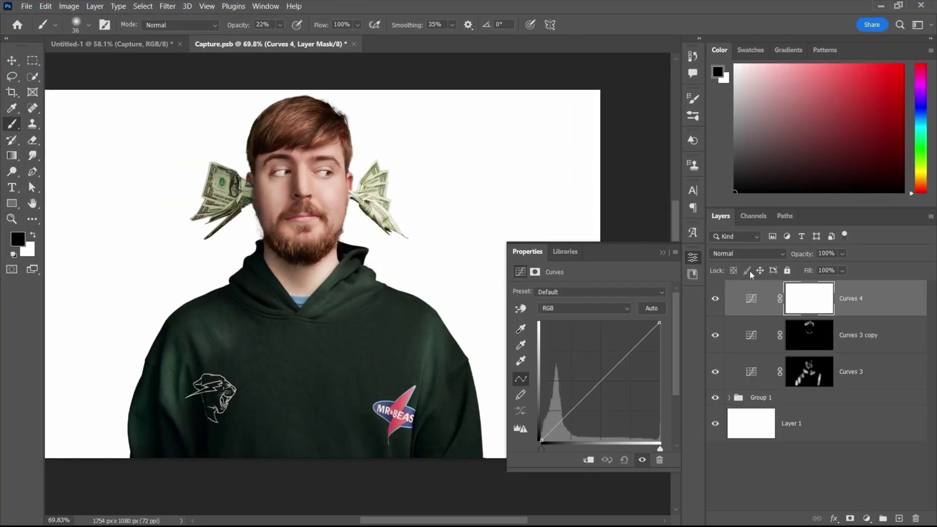
left_click(751, 254)
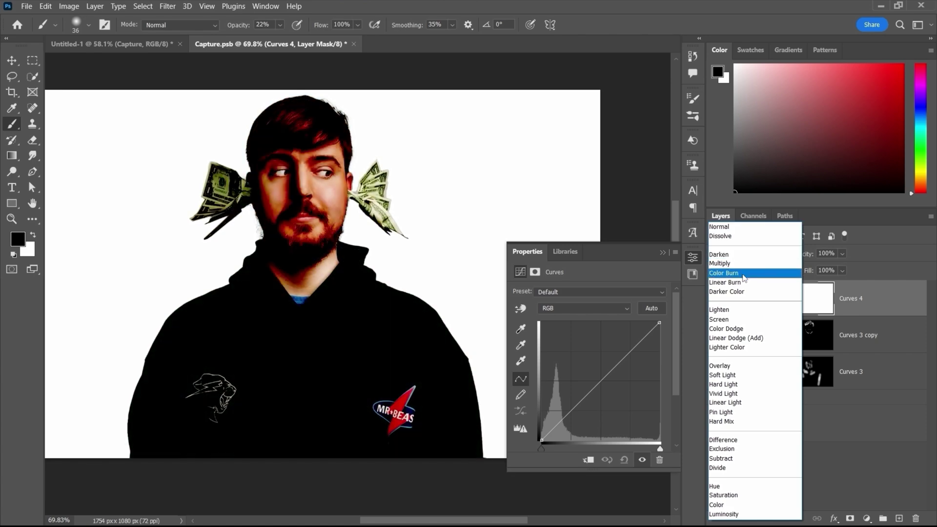
left_click(743, 282)
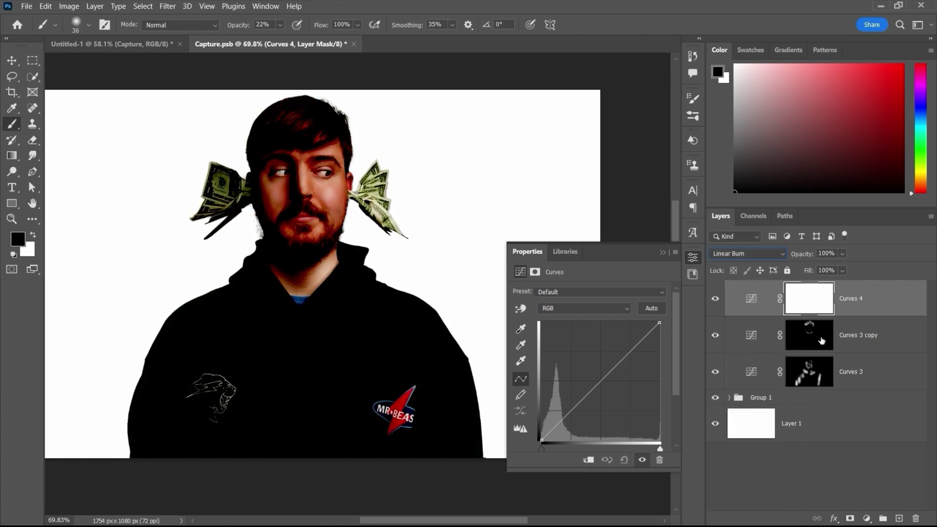
- Invert the Curves 4 layer mask to black to hide the burn effect
left_click(808, 302)
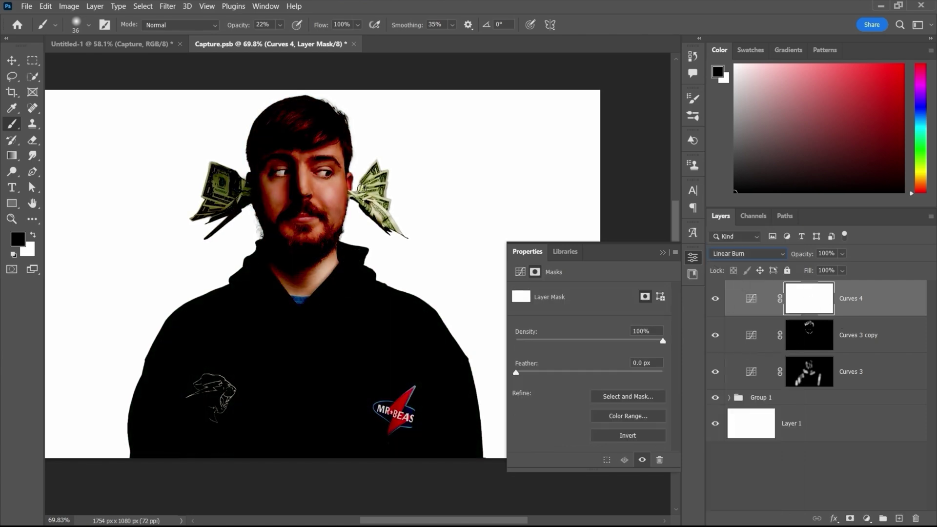
left_click(69, 6)
mouse_move(92, 34)
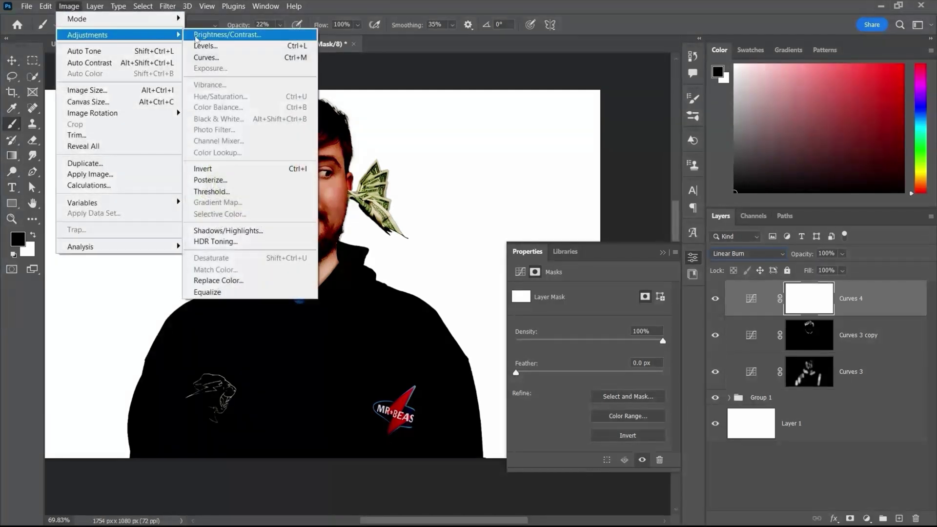
left_click(233, 167)
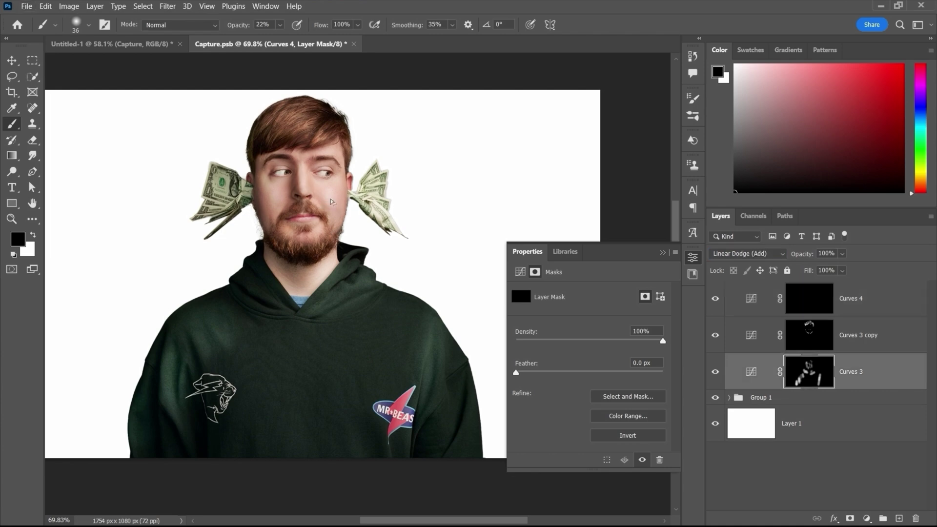
- Paint white on the Curves 4 mask to burn shadows into the face, and lower the brush opacity to 7%
left_click(531, 239)
scroll(407, 324, "up", 5)
key("bracketright")
key("bracketright")
key("bracketright")
key("bracketright")
key("bracketright")
key("x")
key("0")
key("7")
- Paint fine shadows around the eyes on the Curves 4 mask with a 9 px brush at 7% opacity
key("bracketleft")
key("bracketleft")
key("bracketleft")
key("bracketleft")
key("bracketleft")
key("bracketleft")
key("bracketleft")
key("bracketleft")
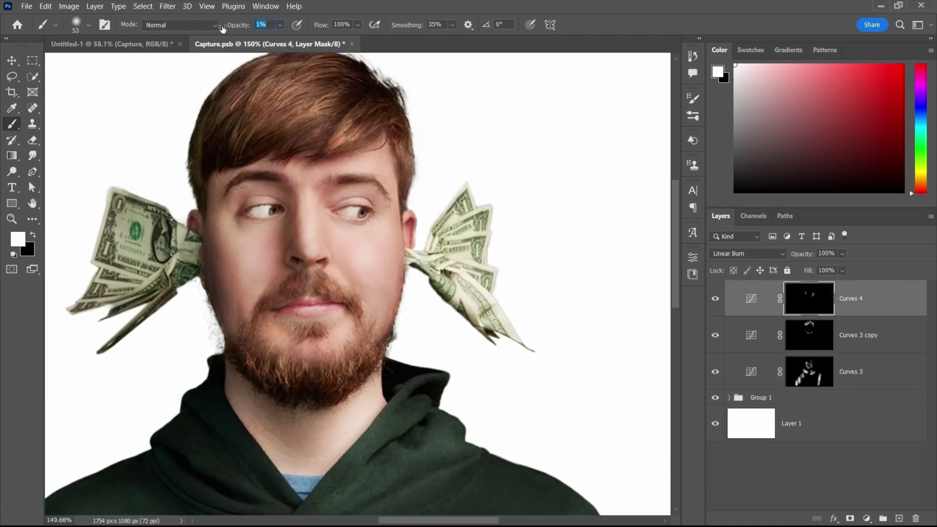
scroll(244, 211, "up", 8)
scroll(152, 211, "down", 2)
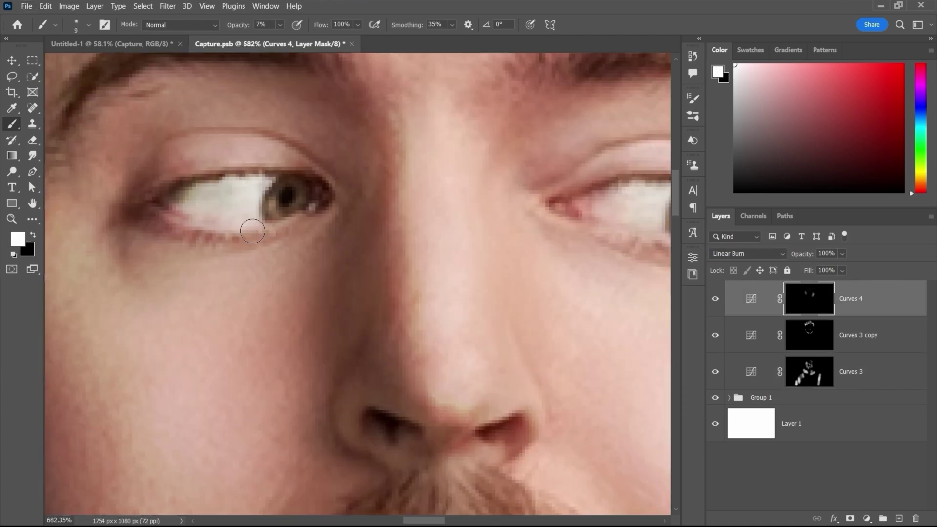
- Deepen the broader facial shadows on the Curves 4 mask with a 57 px white brush at 7% opacity
scroll(397, 329, "down", 6)
key("bracketright")
key("bracketright")
key("bracketright")
key("bracketright")
key("bracketright")
key("bracketright")
key("bracketright")
key("bracketright")
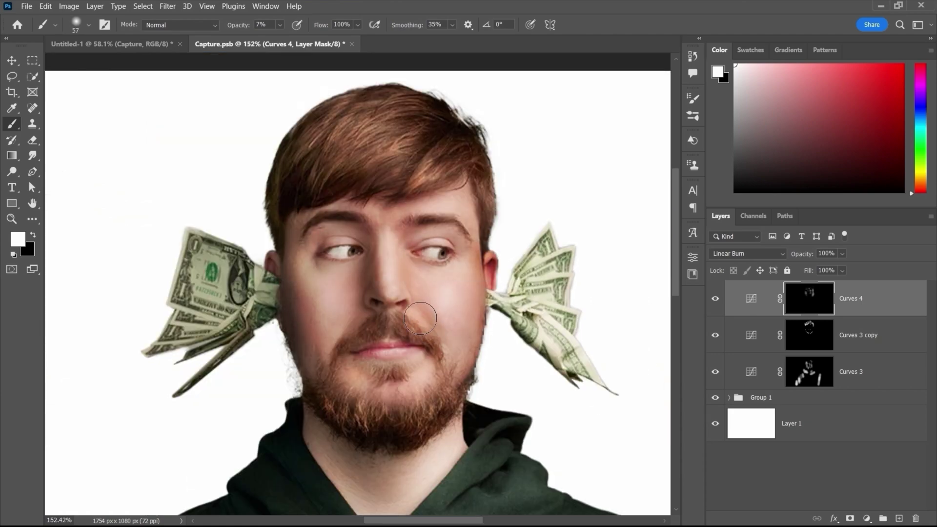
- Refine the face shading on the Curves 4 mask by alternating black and white paint at 7% opacity
scroll(418, 264, "down", 4)
key("x")
key("bracketleft")
key("bracketleft")
key("x")
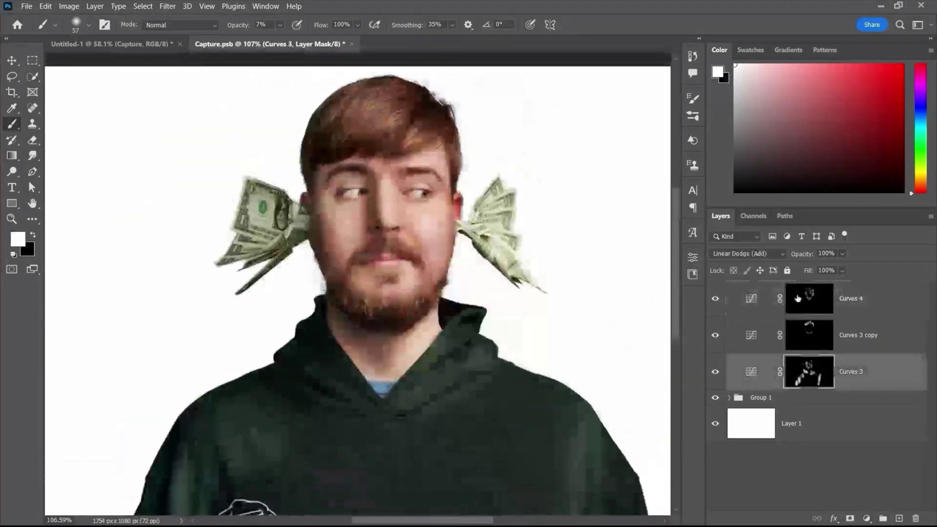
- Save the Capture.psb smart object and switch back to the Untitled-1 thumbnail document
scroll(615, 434, "down", 1)
key("ctrl+s")
key("ctrl+Tab")
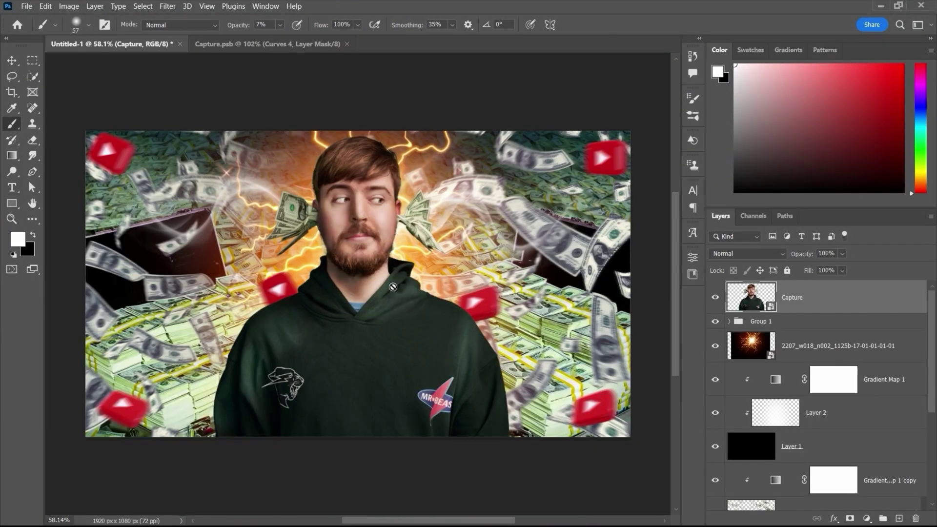
- Hide the m copy layer that holds the flying bills
key("v")
scroll(781, 390, "down", 2)
left_click(714, 458)
scroll(781, 390, "down", 2)
- Apply Gaussian Blur to the money background layer and scale up the man on the Capture layer
left_click(798, 452)
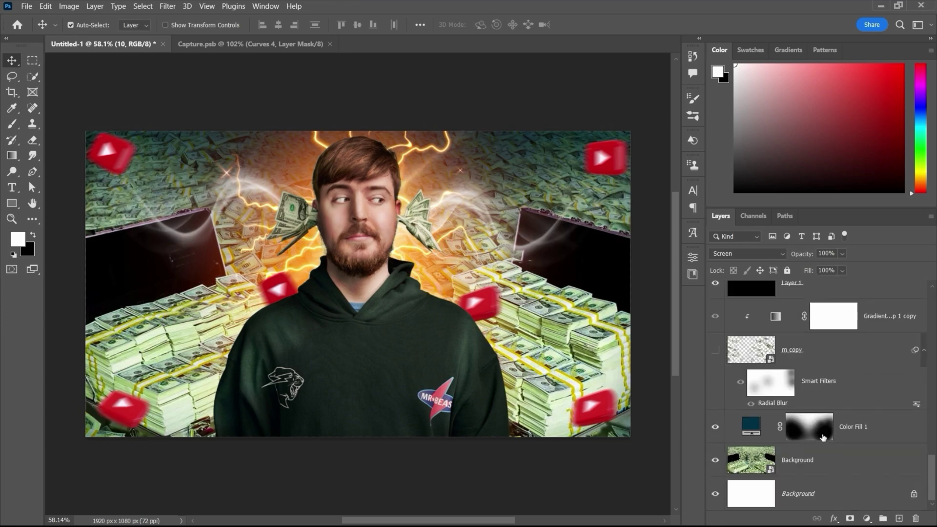
left_click(167, 5)
left_click(195, 17)
key("Return")
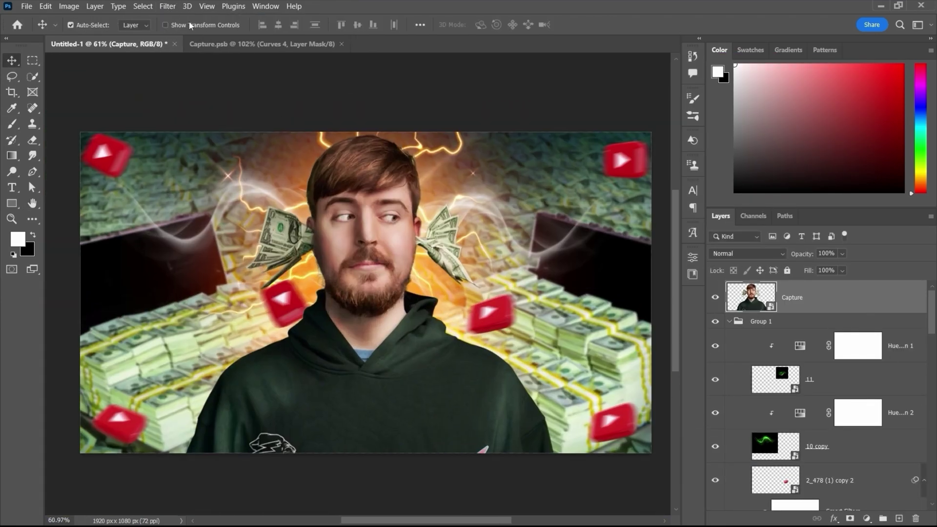
- Adjust the Capture layer's Basic settings in the Camera Raw Filter, with sharpening 25, noise reduction 14 and color noise reduction 100
left_click(168, 6)
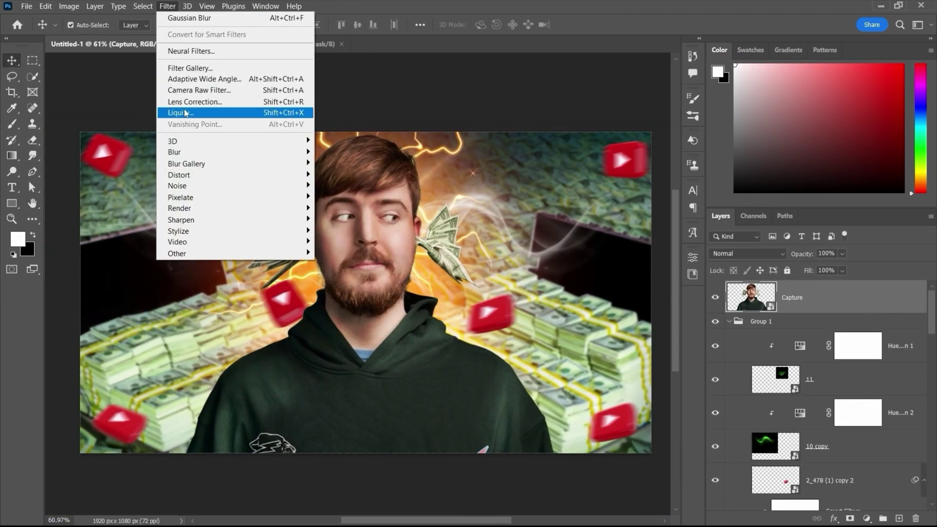
left_click(180, 90)
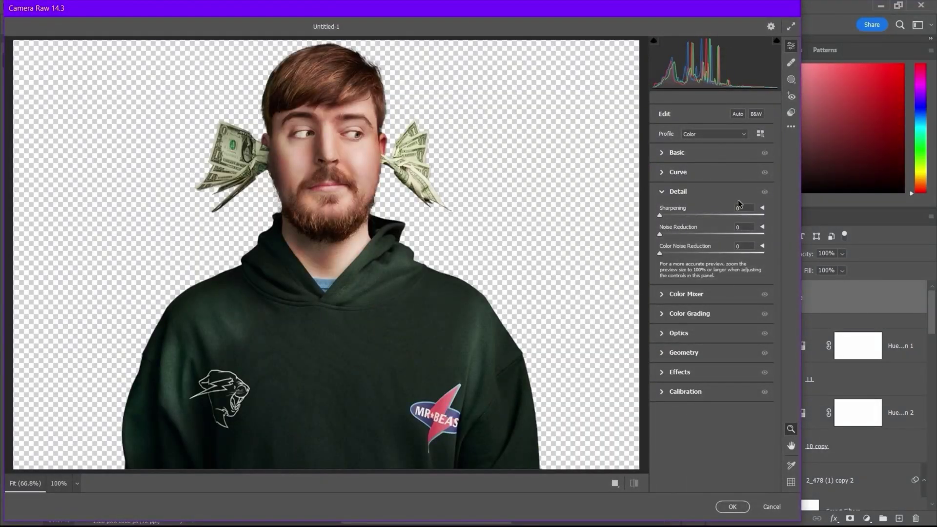
left_click(685, 155)
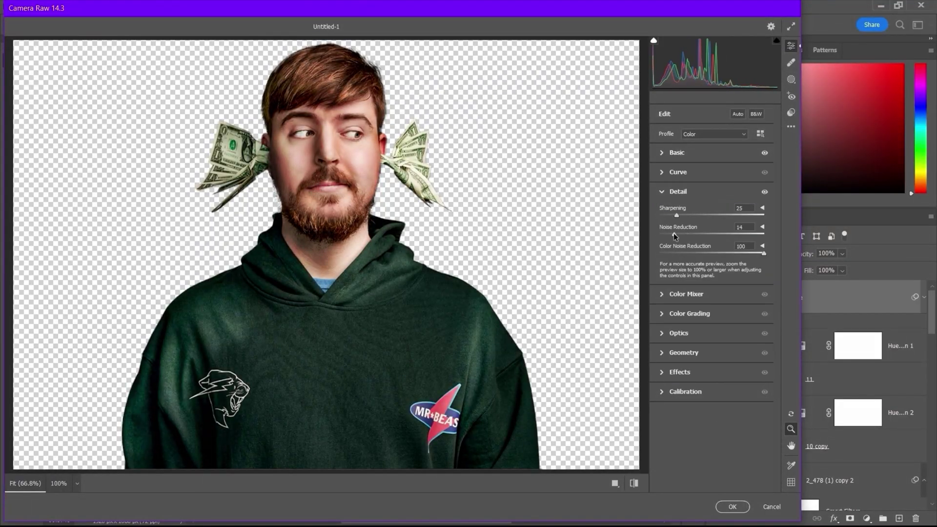
- Adjust the Color Mixer and Calibration primaries to enrich the man's colours, and apply the Camera Raw Filter
left_click(686, 294)
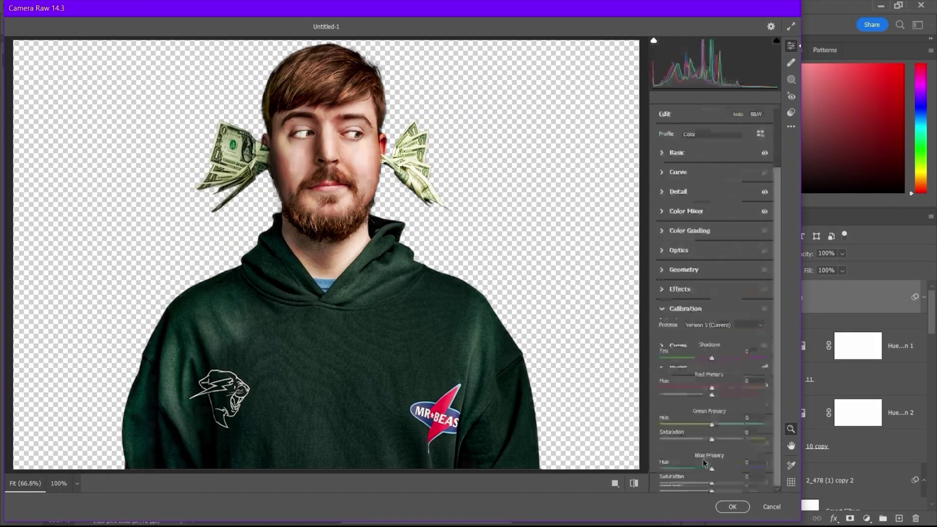
left_click_drag(712, 395, 721, 390)
key("Return")
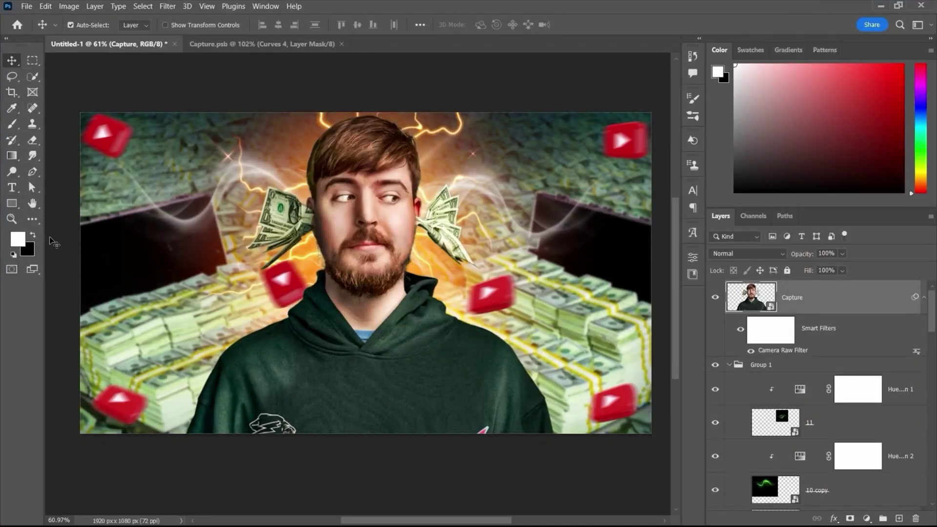
- Start a text layer over the money beside the man's head in Barlow Semi Condensed Black at 177 pt
left_click(11, 188)
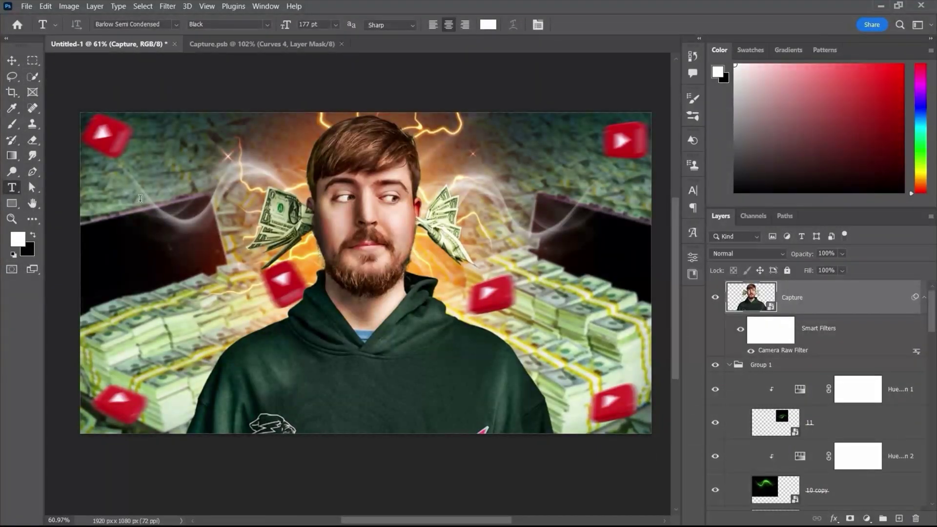
left_click(161, 208)
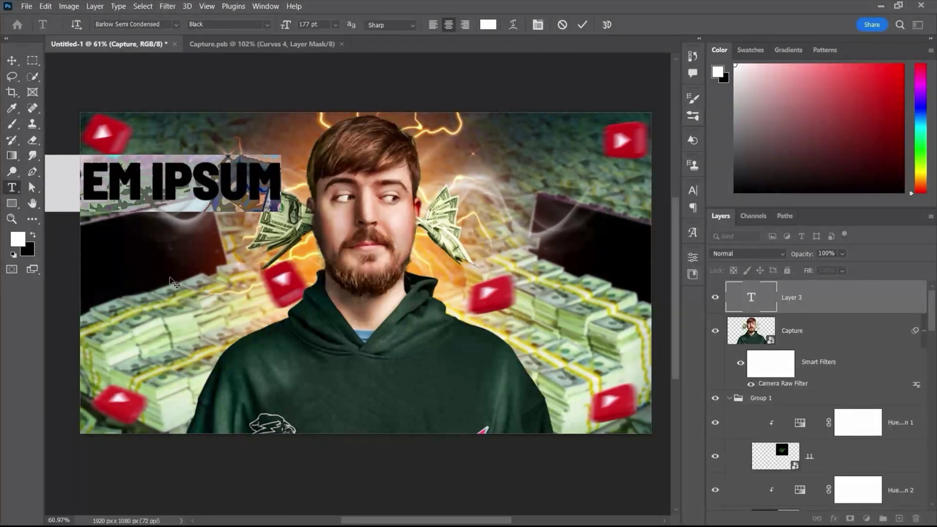